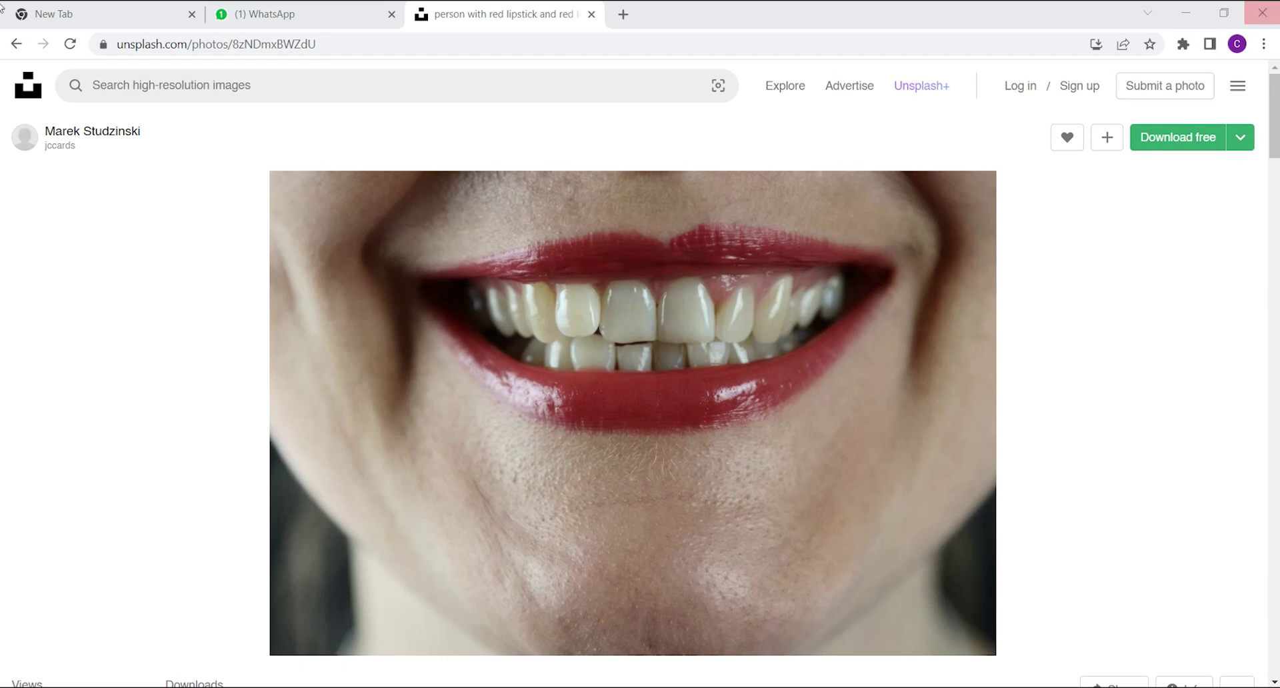
# - Download the smiling-mouth photo at Original Size and show the 3.17 MB JPG in its folder
pyautogui.click(1238, 134)
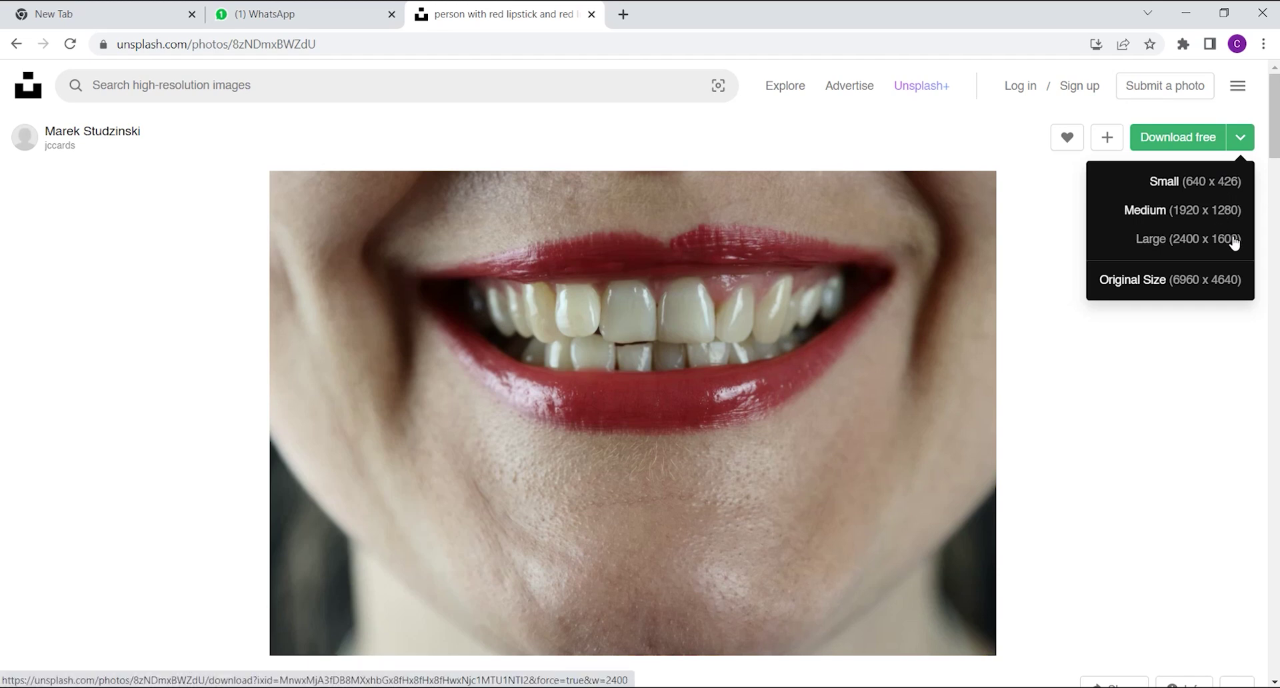
pyautogui.click(1181, 282)
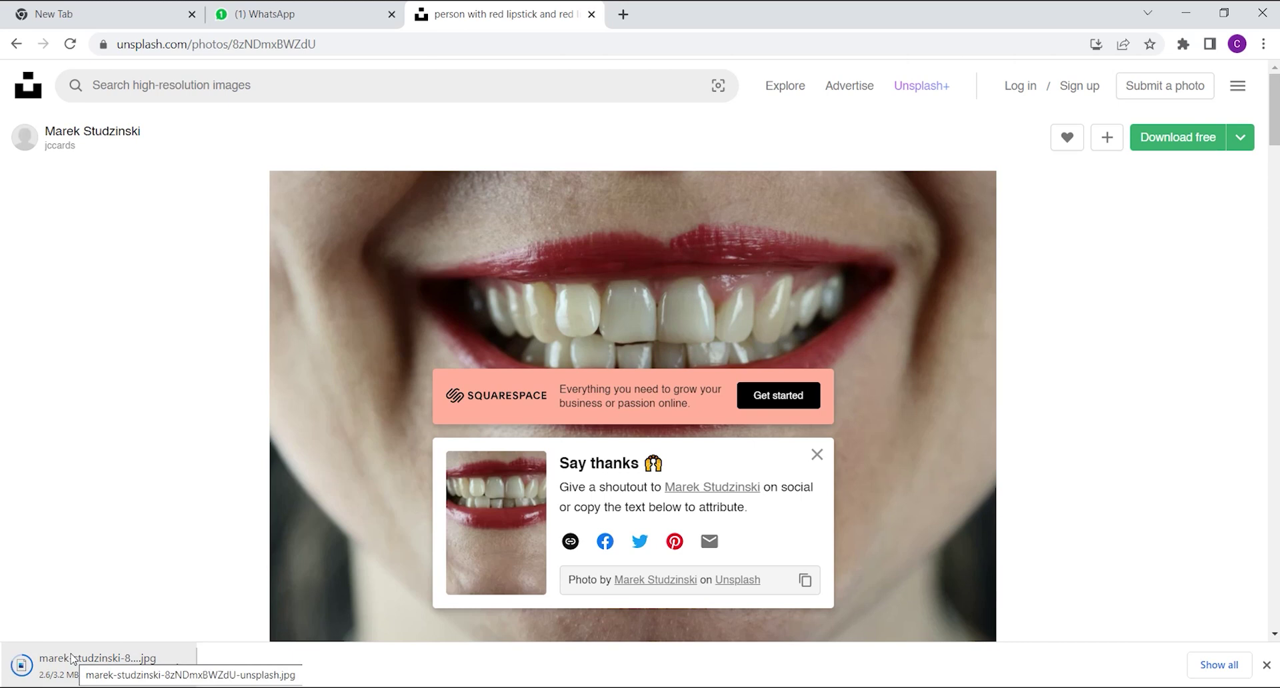
pyautogui.click(177, 666)
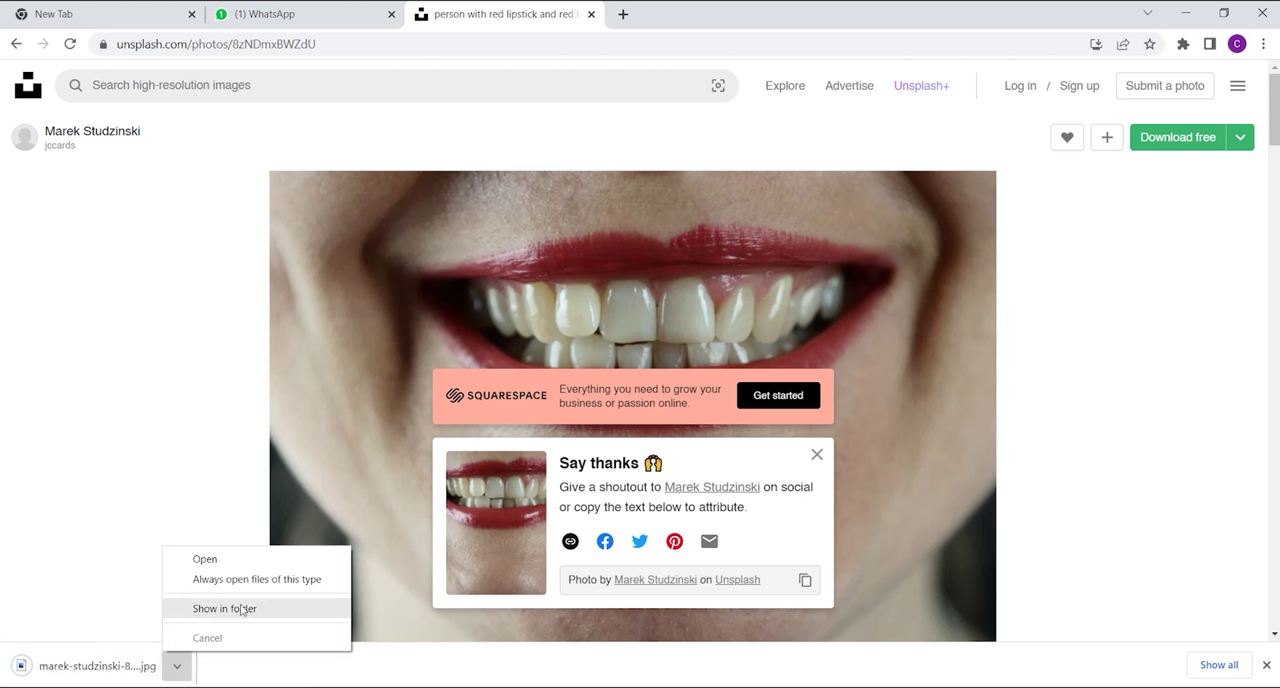
pyautogui.click(242, 609)
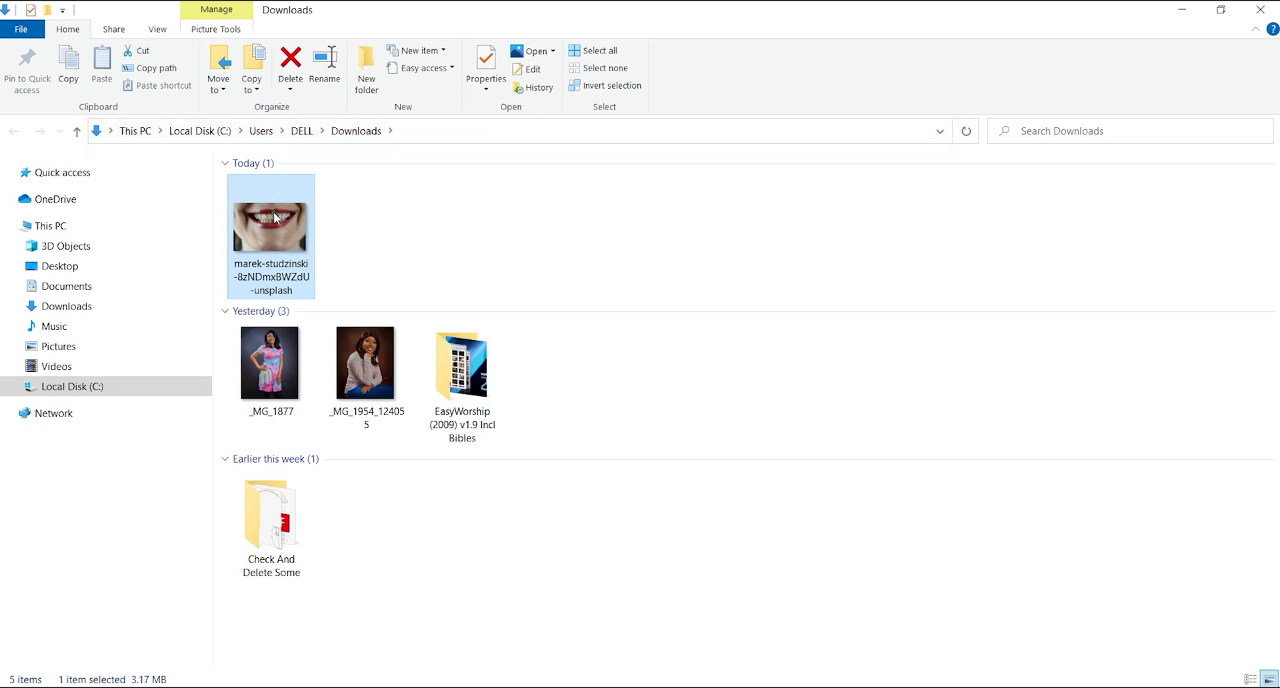
# - Open the downloaded smiling-mouth JPG in Adobe Photoshop 2022 from File Explorer
pyautogui.rightClick(274, 212)
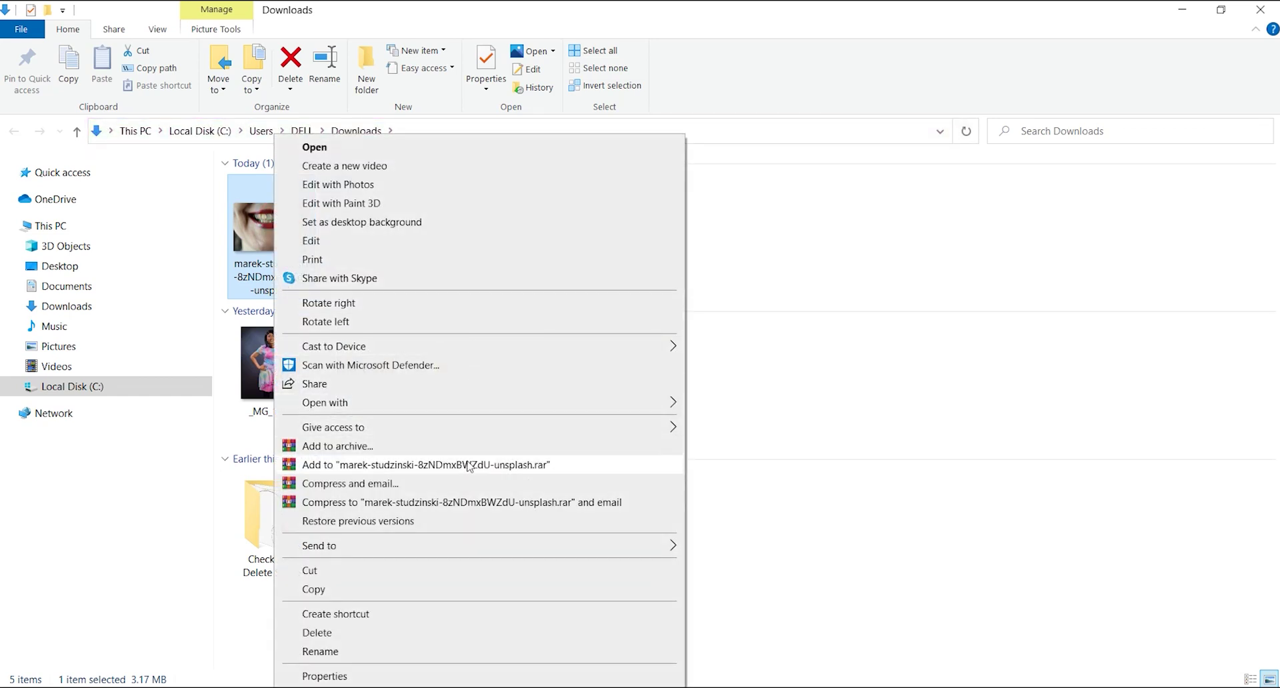
pyautogui.moveTo(594, 402)
pyautogui.click(740, 422)
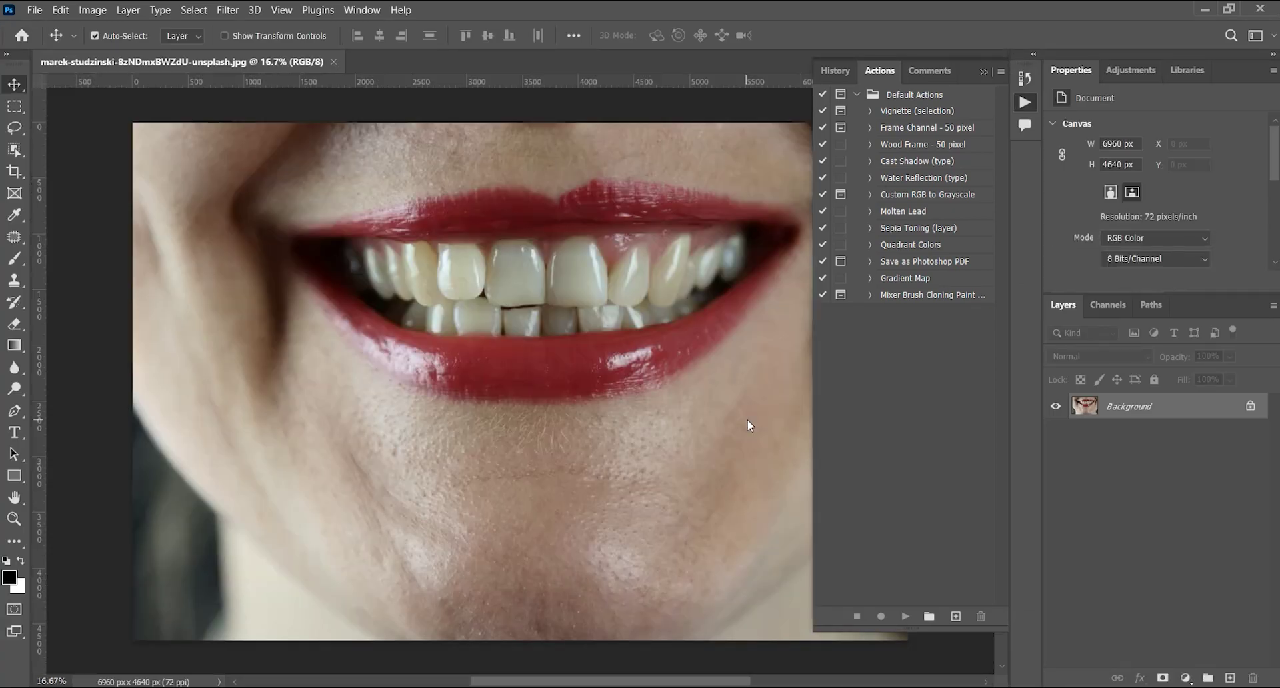
# - Collapse the History and Actions panels and bring up the fill and adjustment layer choices
pyautogui.click(980, 71)
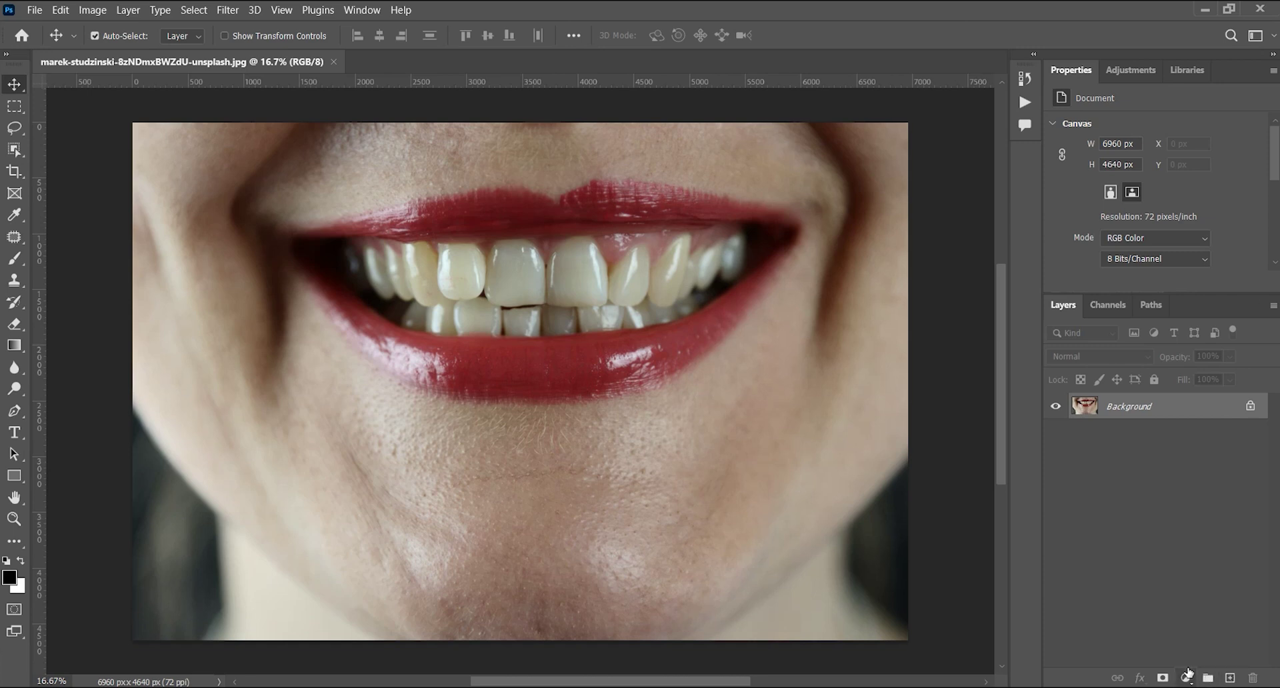
pyautogui.click(1186, 677)
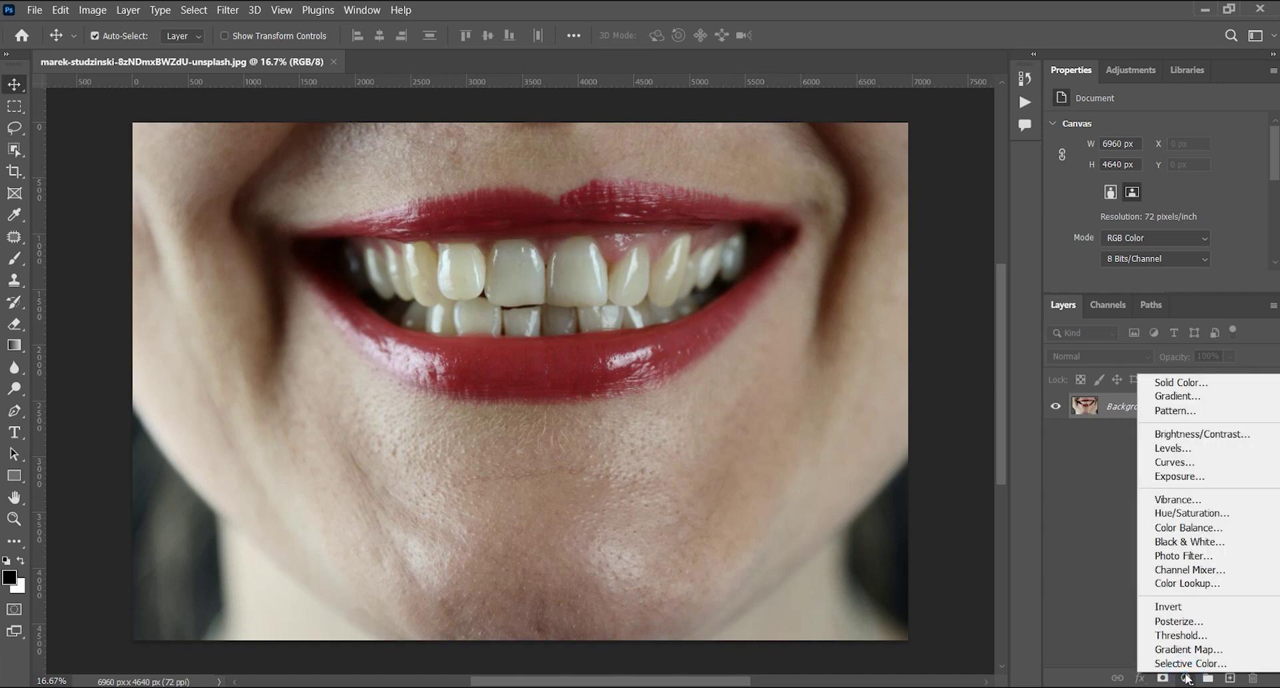
# - Add a Photo Filter adjustment layer using Cooling Filter (82) at 25% density
pyautogui.click(1186, 557)
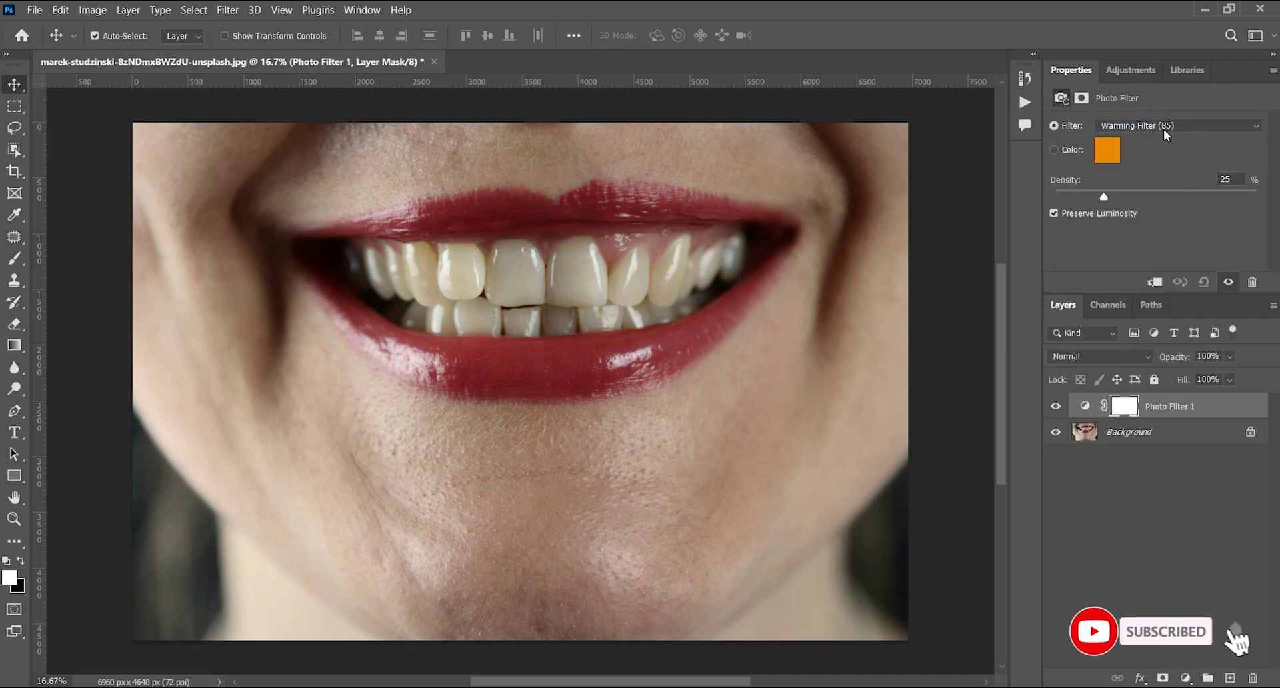
pyautogui.click(349, 12)
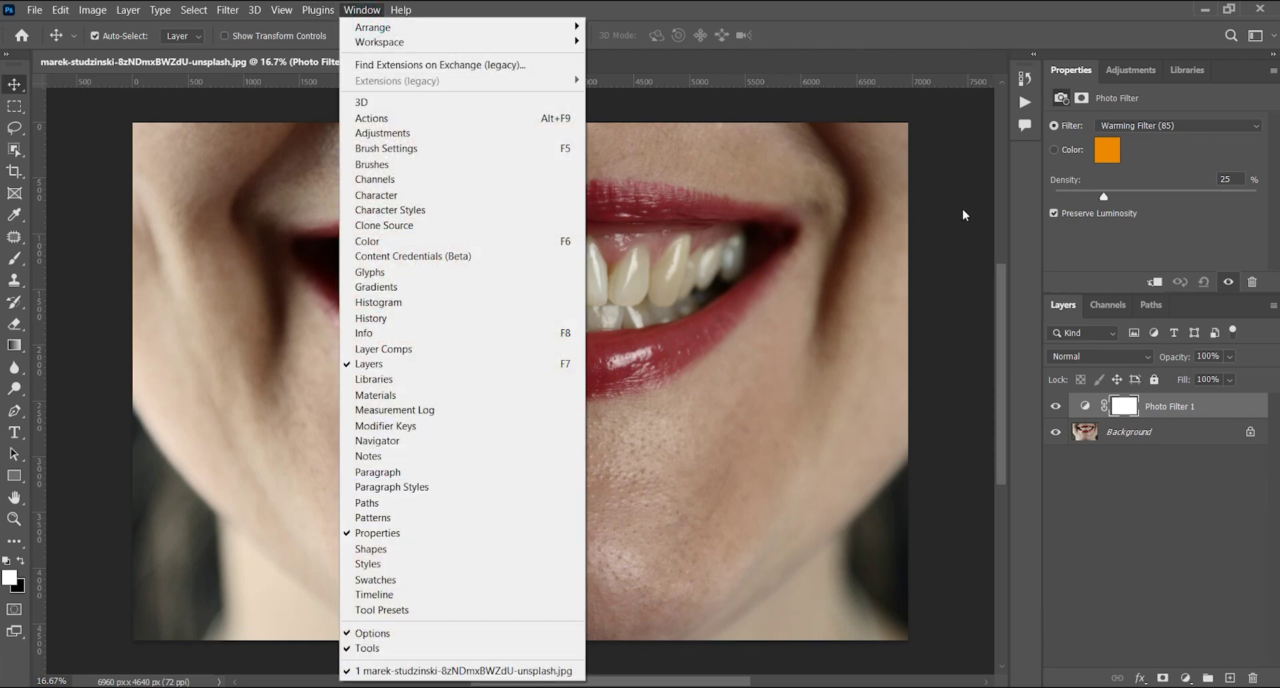
pyautogui.click(1177, 145)
pyautogui.click(1170, 127)
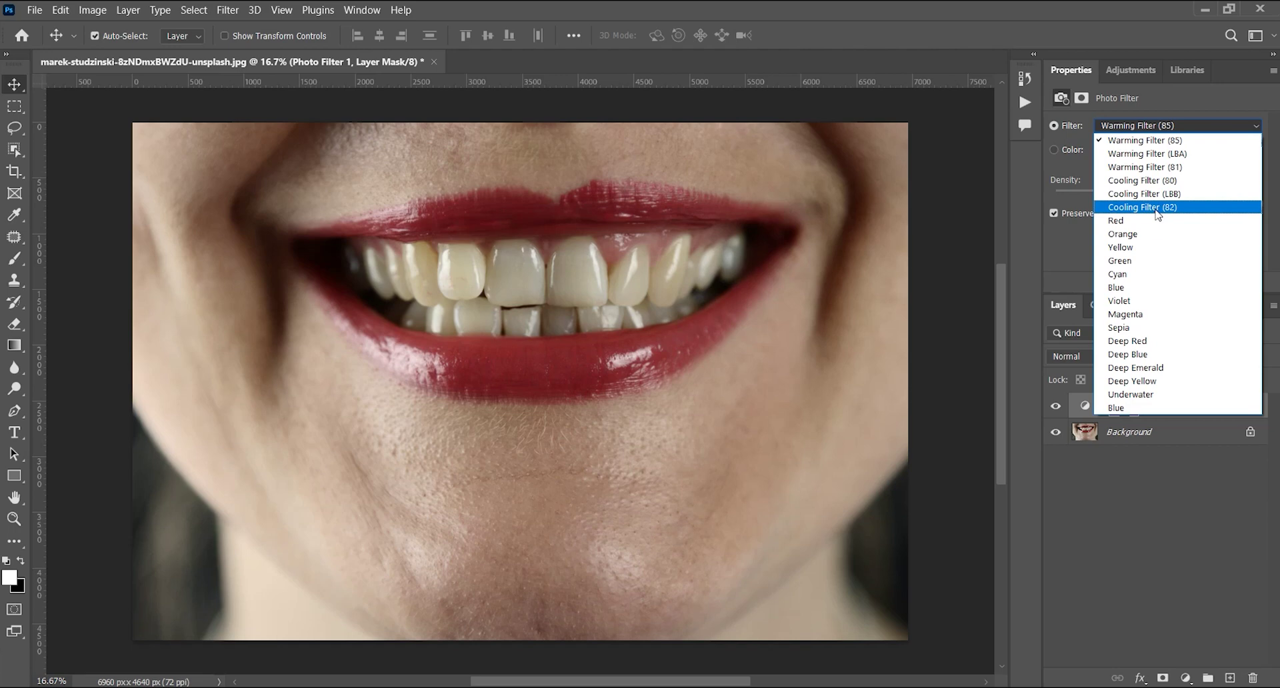
pyautogui.click(1156, 207)
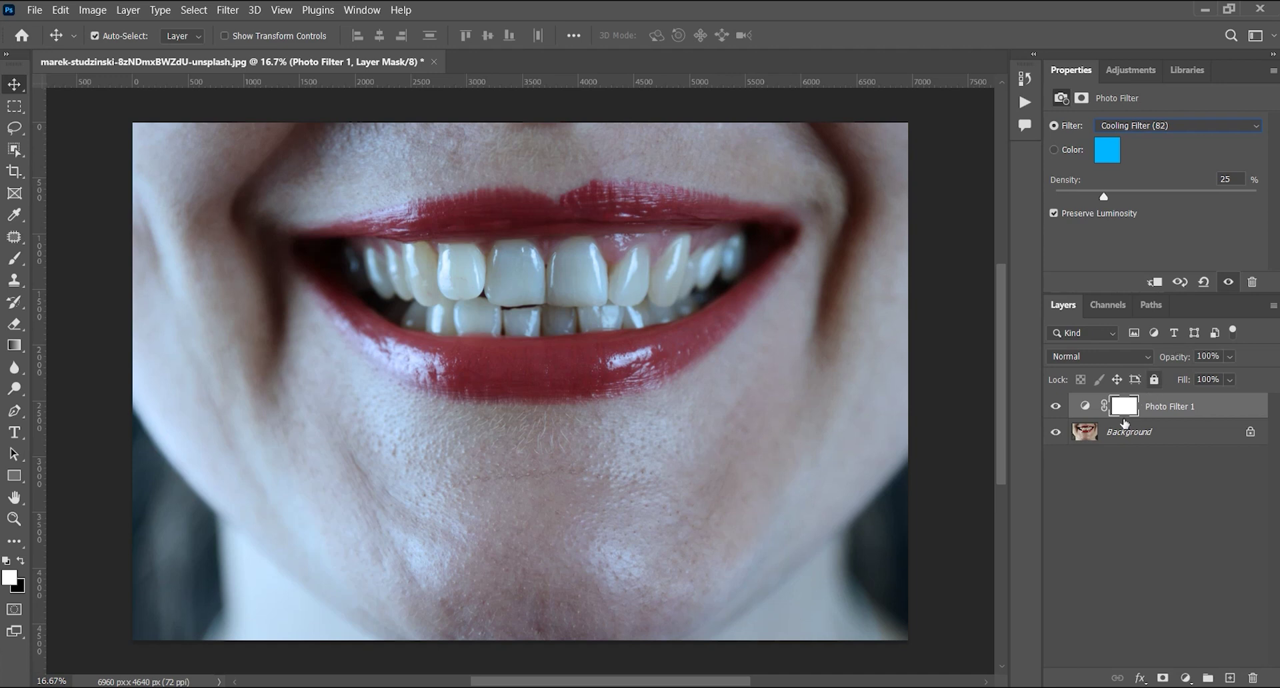
# - Add a default Black & White adjustment layer clipped to Photo Filter 1
pyautogui.click(1184, 678)
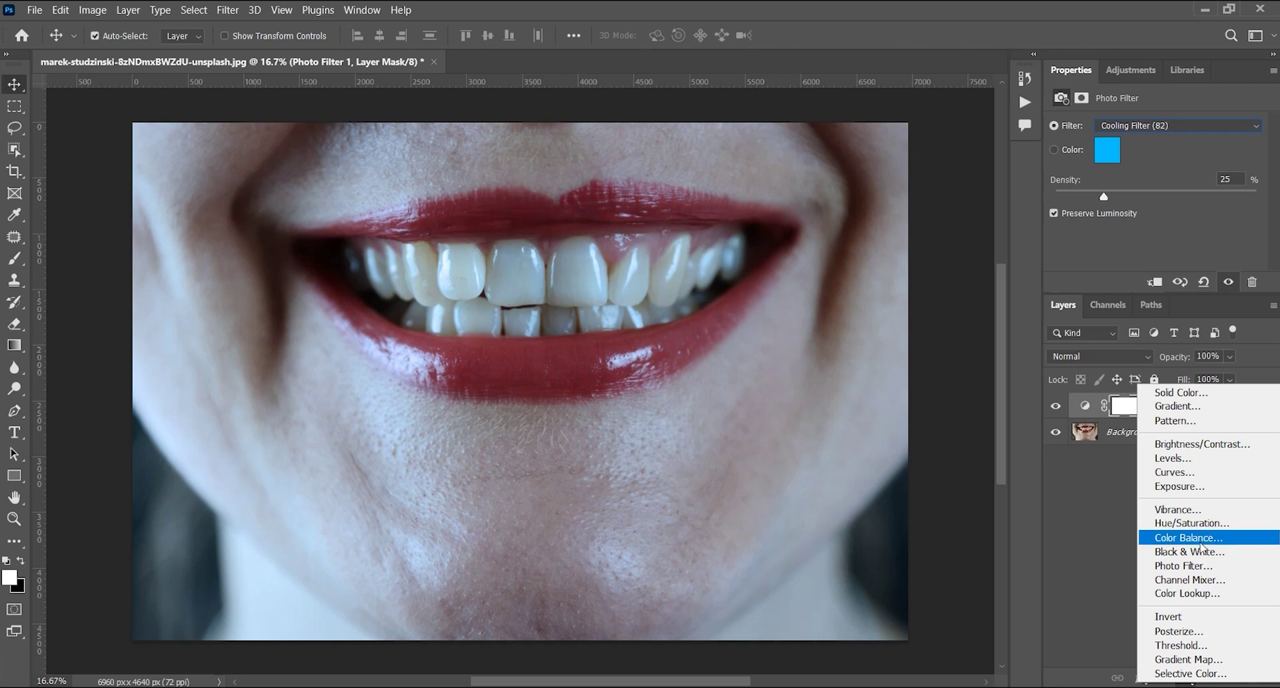
pyautogui.click(1203, 552)
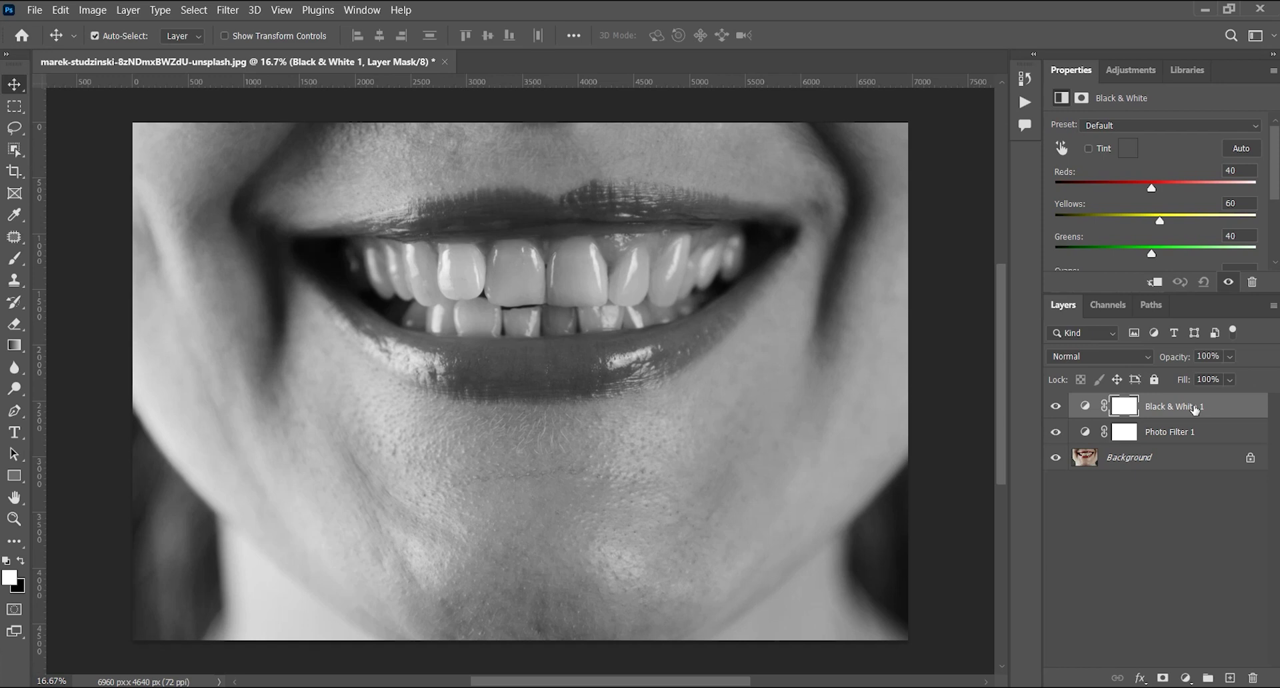
pyautogui.moveTo(1193, 410); pyautogui.dragTo(1178, 415)
pyautogui.moveTo(1177, 414); pyautogui.dragTo(1178, 417)
pyautogui.keyDown('alt'); pyautogui.click(1181, 410); pyautogui.keyUp('alt')
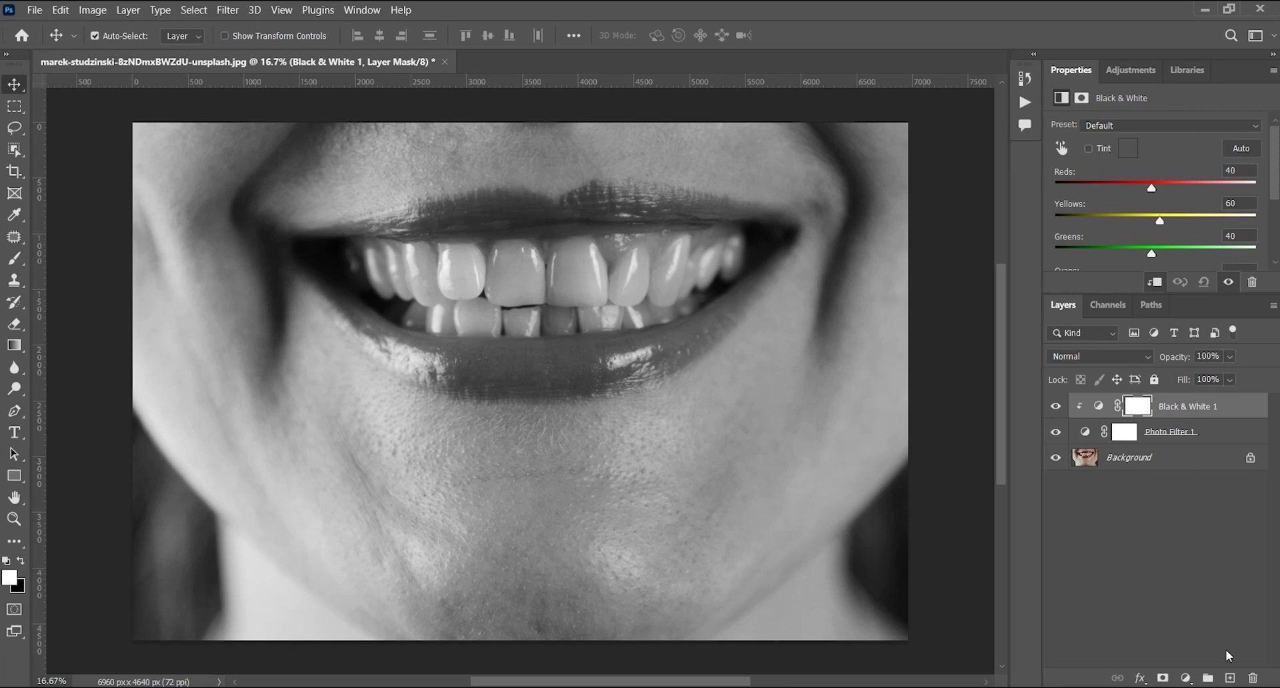
pyautogui.click(1184, 678)
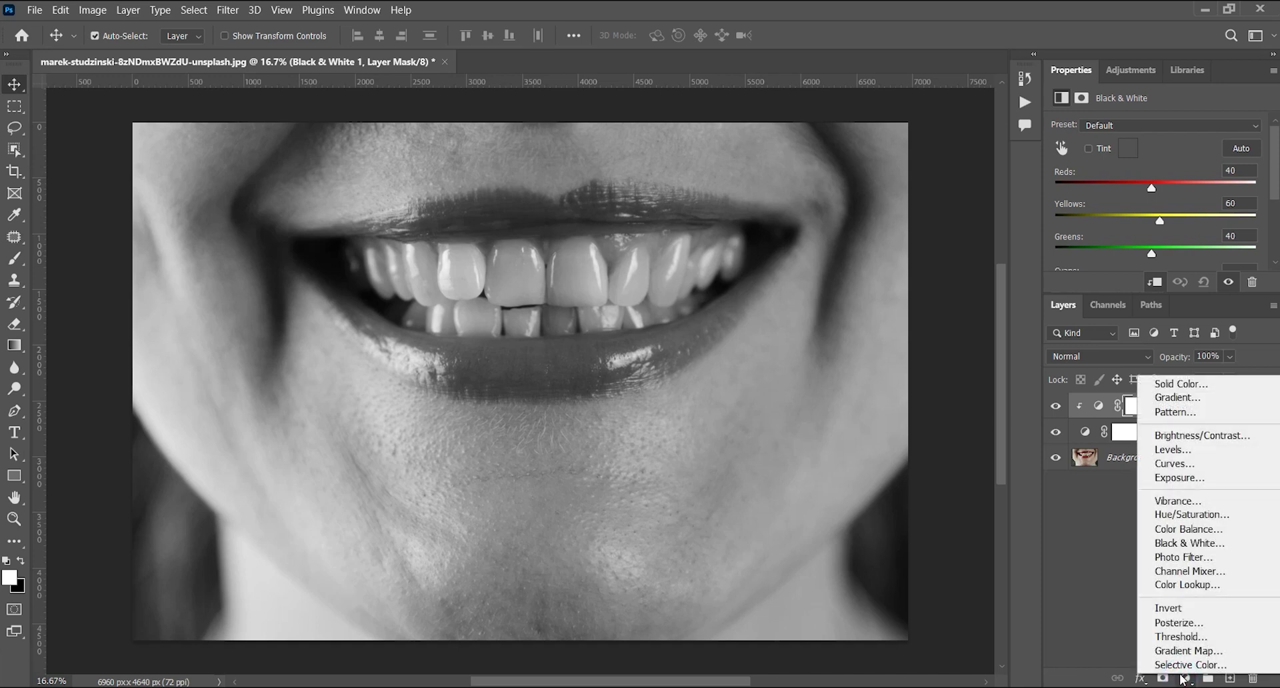
# - Add a Curves adjustment layer and raise the RGB curve slightly to brighten the image
pyautogui.click(1168, 465)
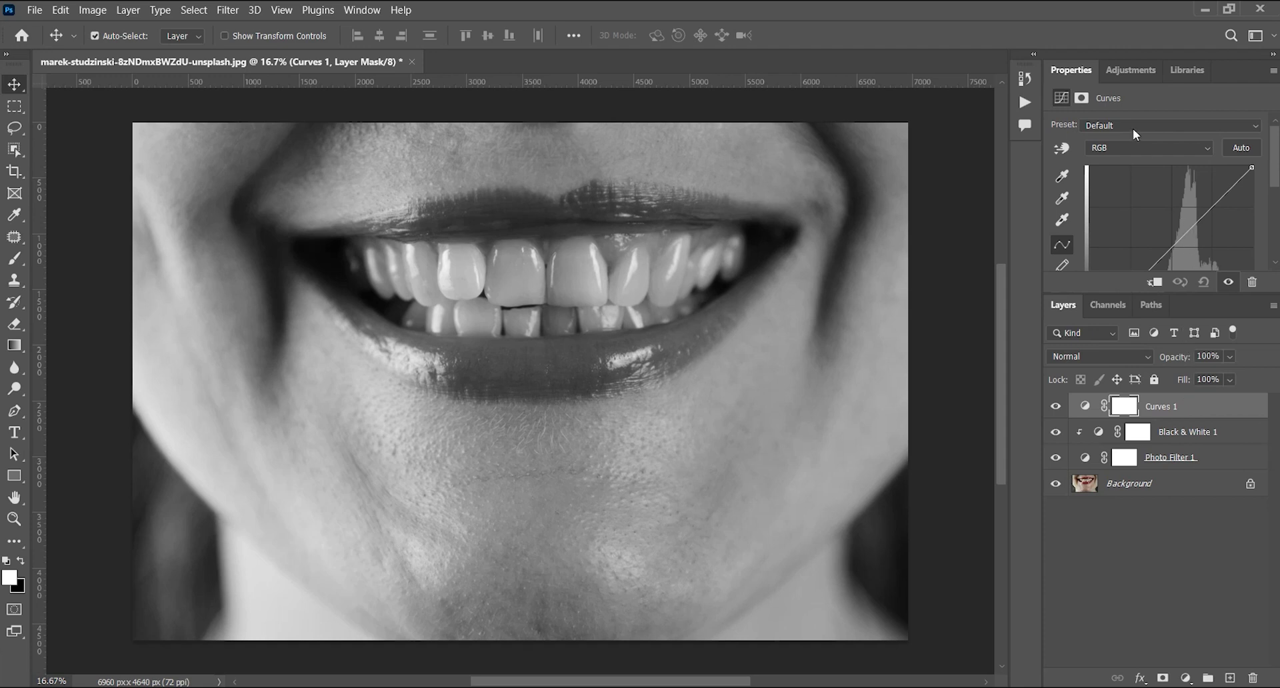
pyautogui.moveTo(1075, 71); pyautogui.dragTo(954, 169)
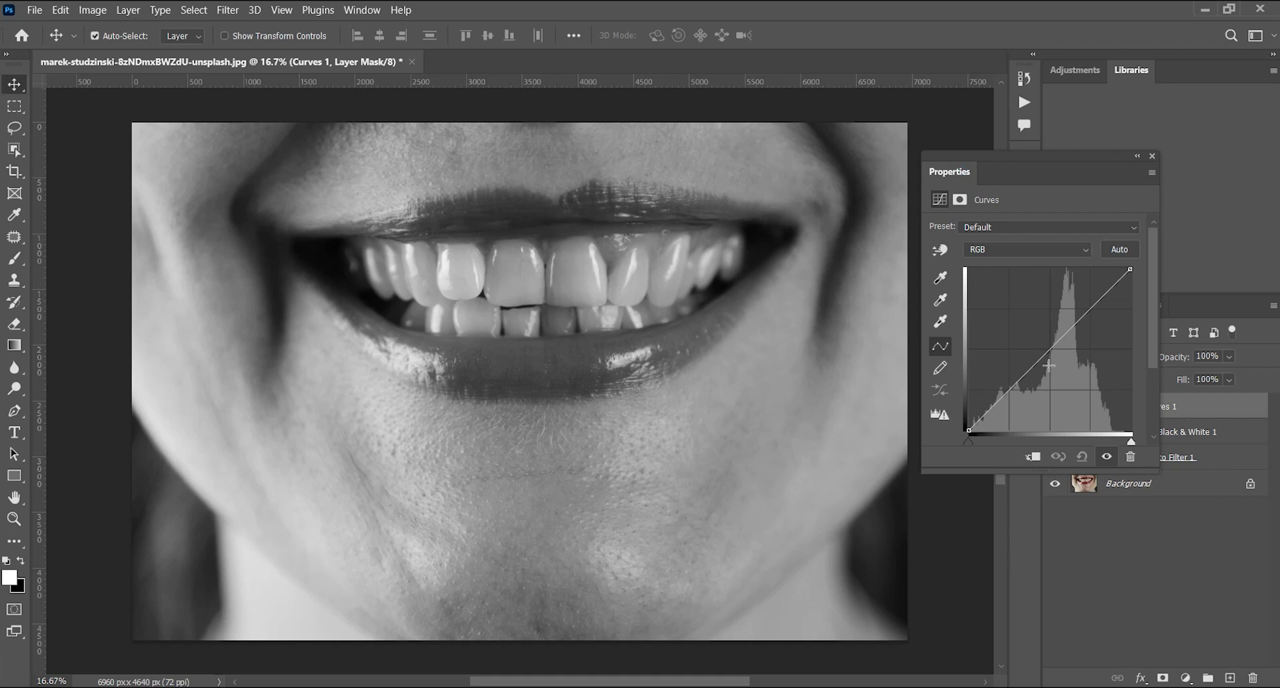
pyautogui.moveTo(1054, 345); pyautogui.dragTo(1050, 324)
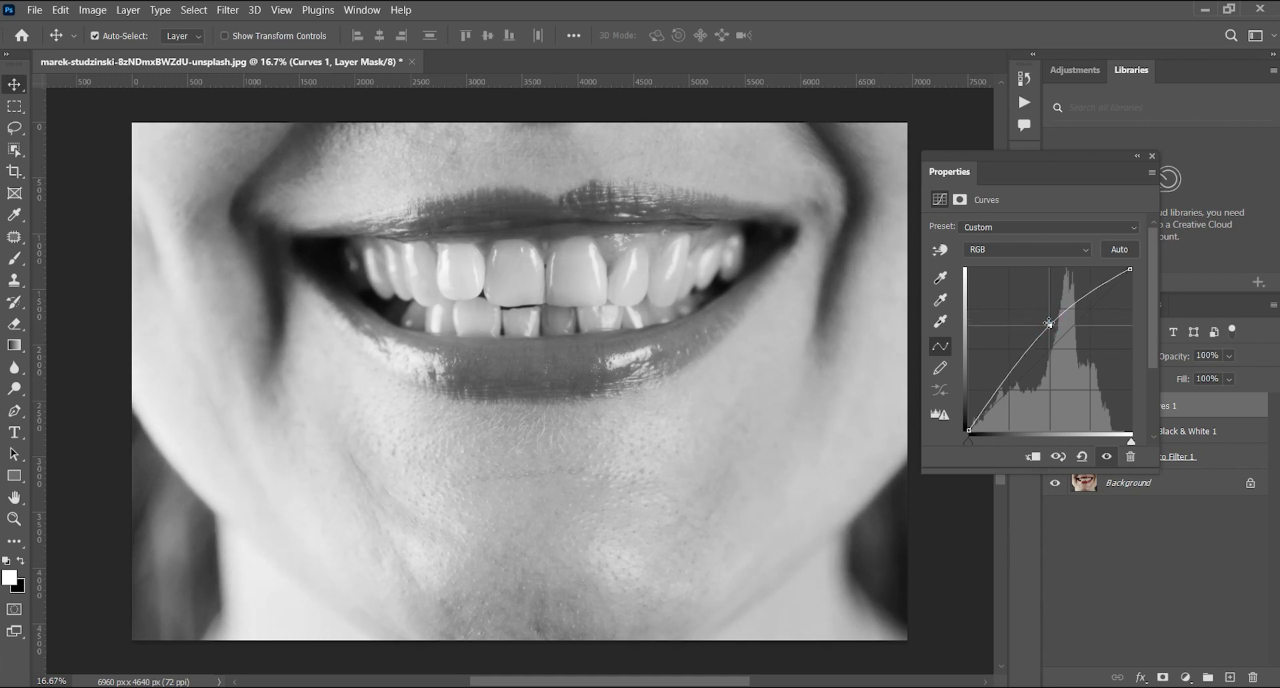
pyautogui.moveTo(1049, 324); pyautogui.dragTo(1050, 325)
pyautogui.moveTo(1038, 159); pyautogui.dragTo(1193, 70)
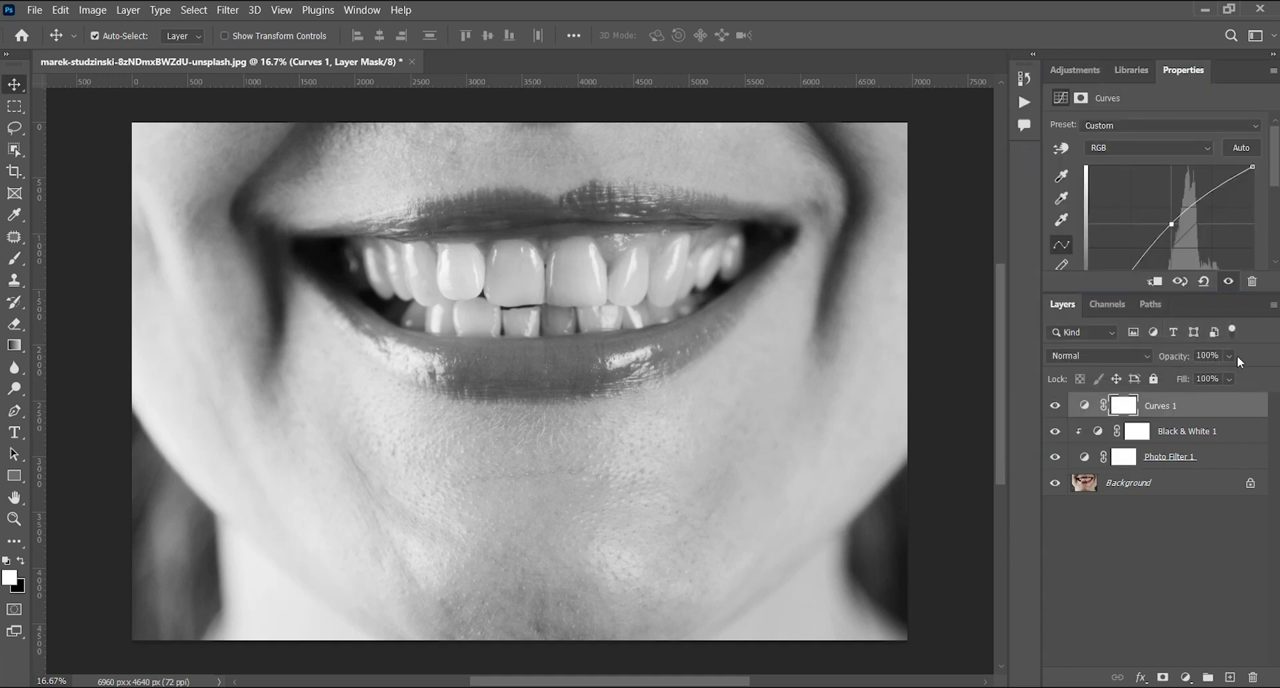
# - Clip Curves 1 to the Black & White 1 layer below it
pyautogui.moveTo(1211, 406); pyautogui.dragTo(1205, 409)
pyautogui.keyDown('alt'); pyautogui.click(1206, 411); pyautogui.keyUp('alt')
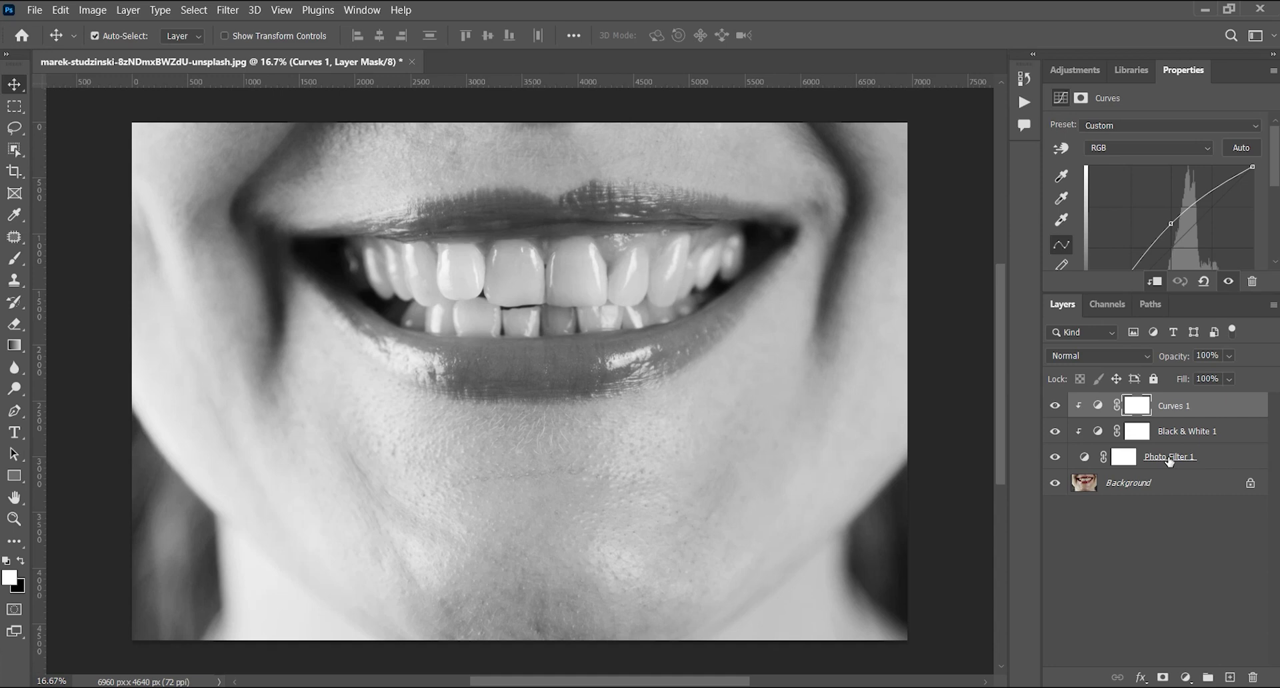
pyautogui.click(1115, 457)
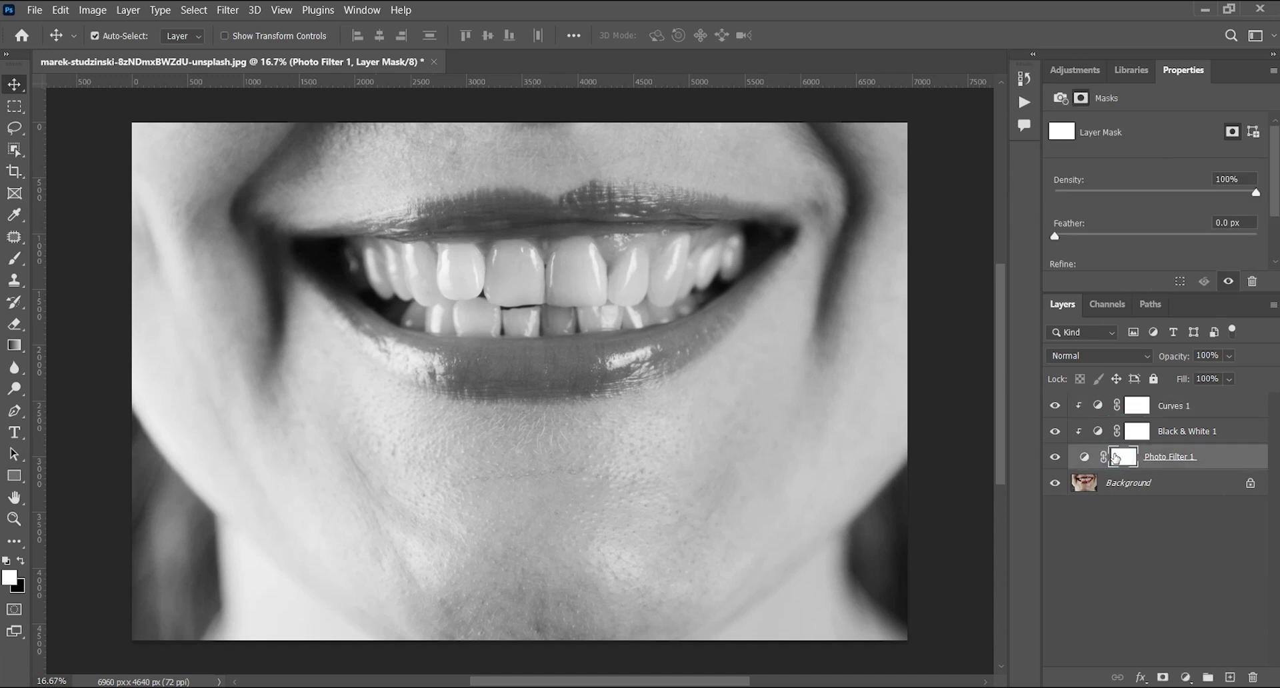
# - Invert the Photo Filter 1 mask to black so the photo returns to its original colour
pyautogui.moveTo(1115, 457); pyautogui.dragTo(1117, 460)
pyautogui.hotkey('ctrl', 'i')
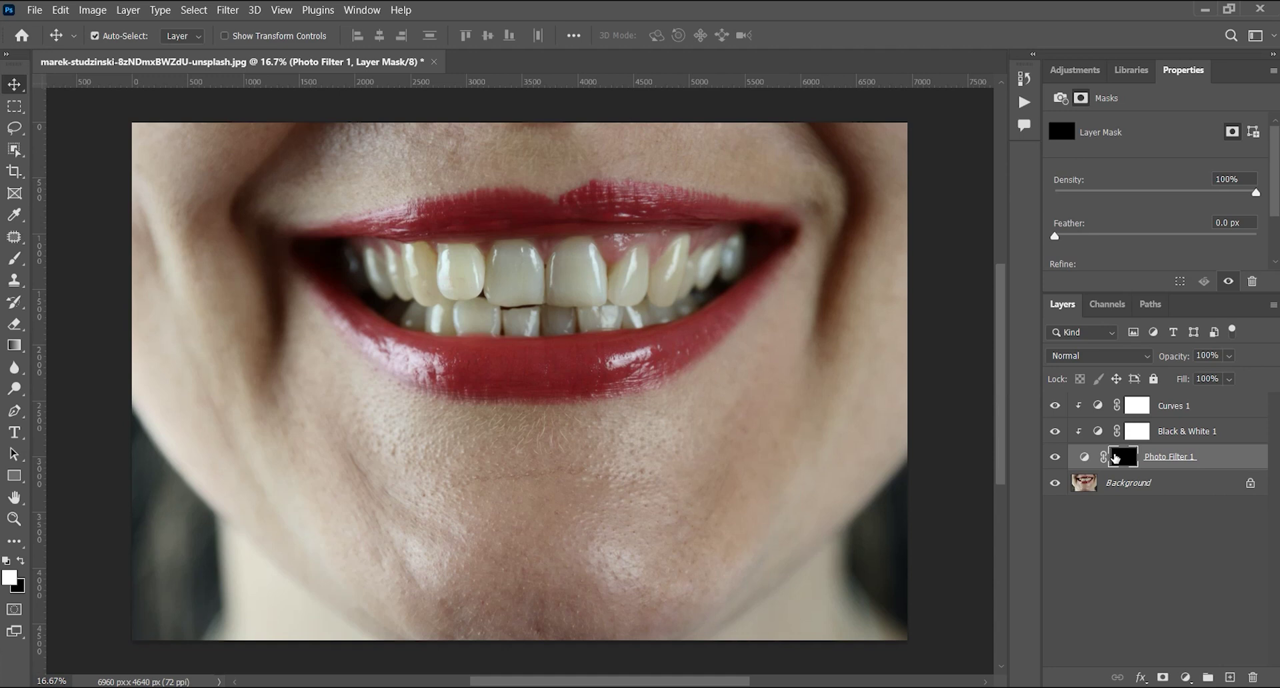
pyautogui.click(1178, 431)
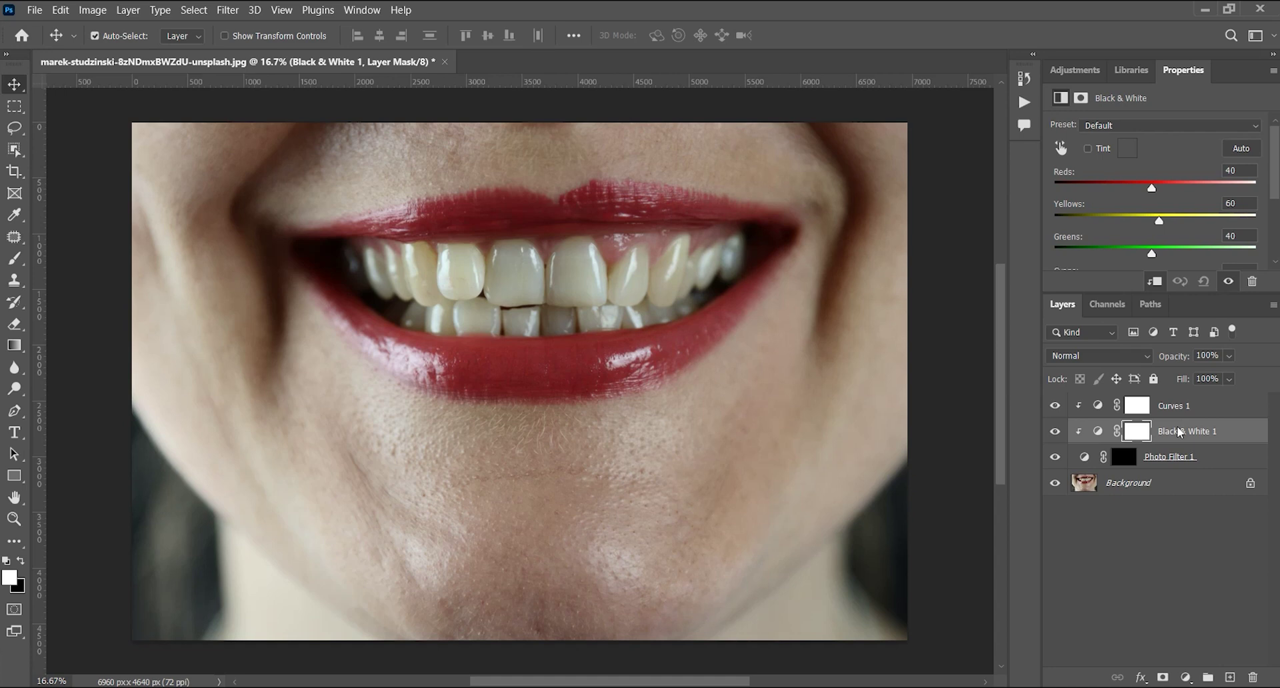
# - Lower the Black & White 1 layer opacity to 20%
pyautogui.press('2')
pyautogui.click(1203, 355)
pyautogui.click(1248, 354)
pyautogui.click(854, 451)
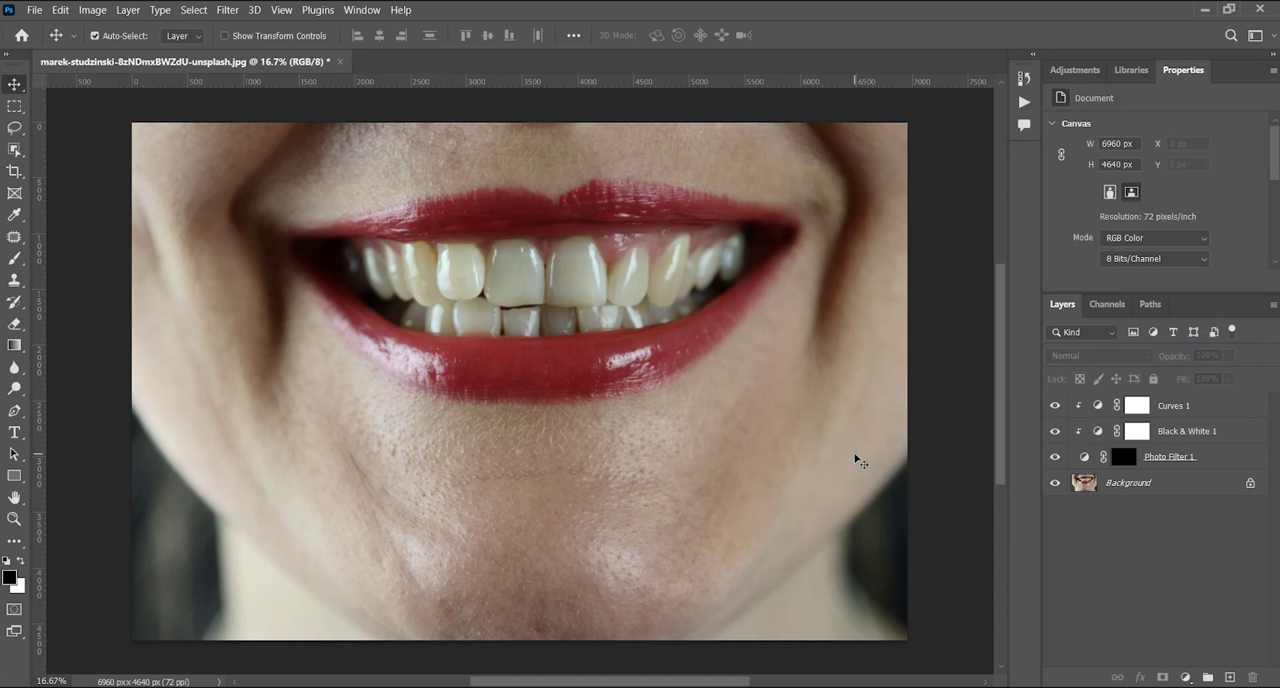
# - Target the Photo Filter 1 mask with white as the foreground colour and the Brush tool
pyautogui.click(1126, 456)
pyautogui.press('x')
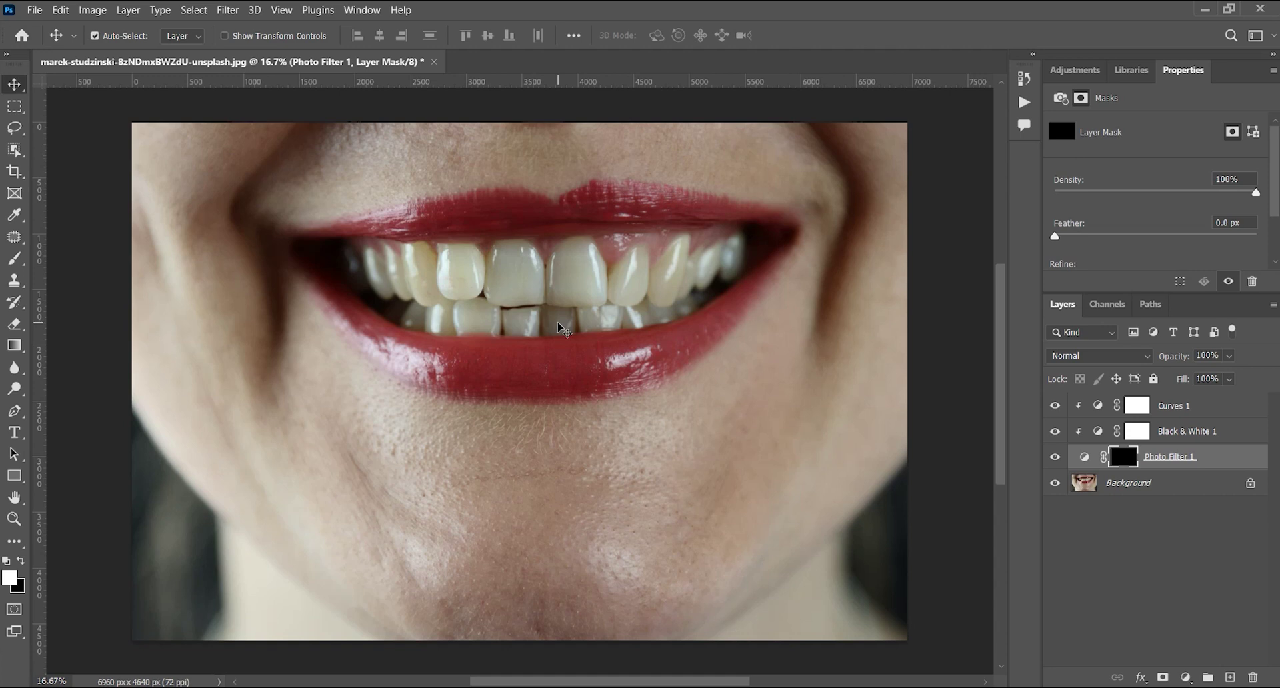
pyautogui.press('b')
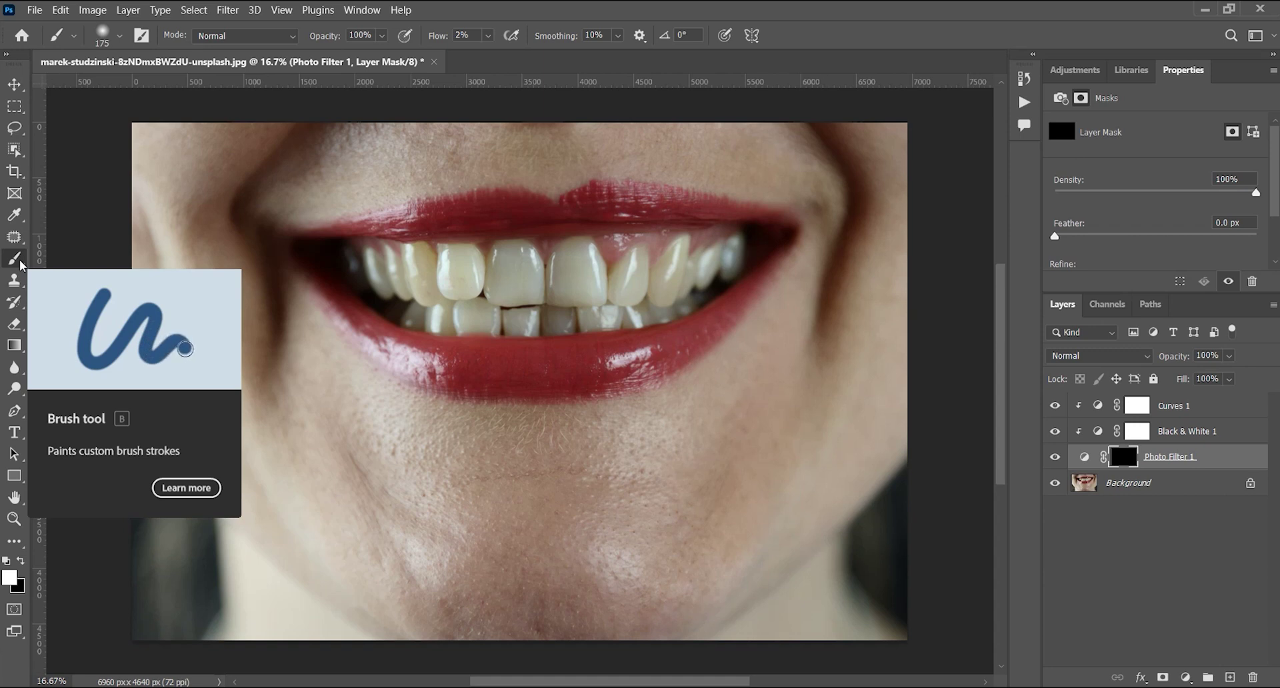
pyautogui.click(9, 579)
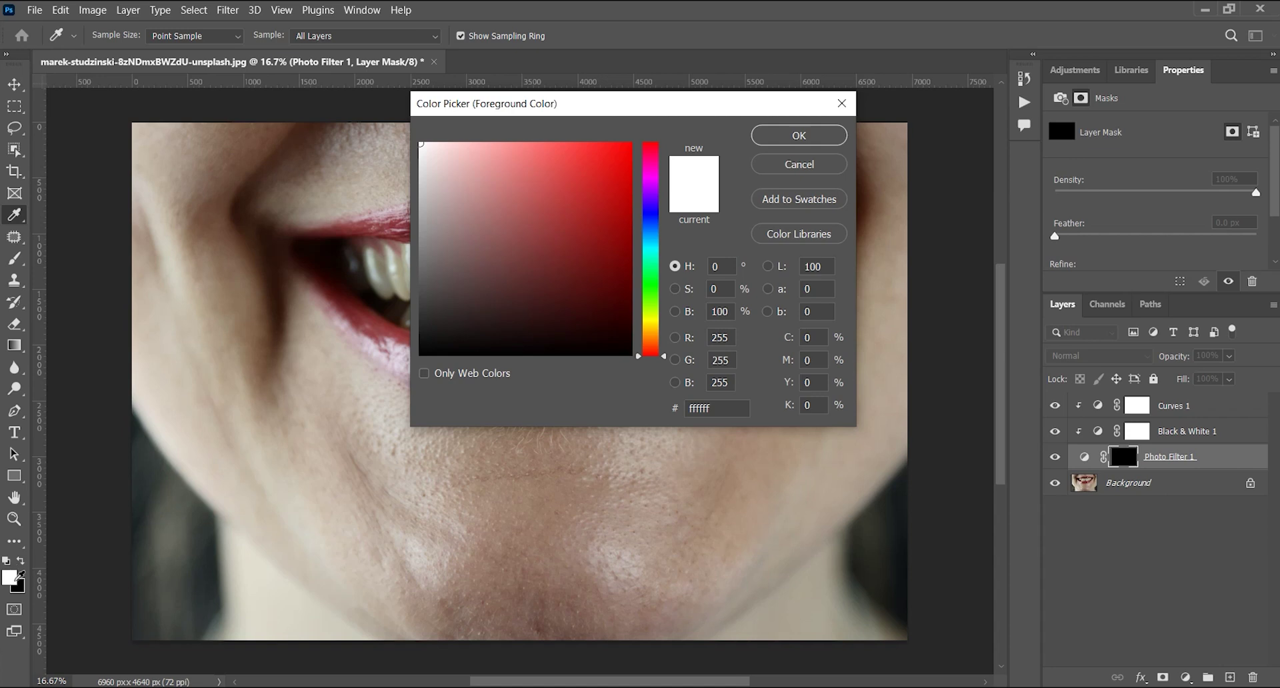
pyautogui.moveTo(515, 264); pyautogui.dragTo(360, 118)
pyautogui.click(799, 136)
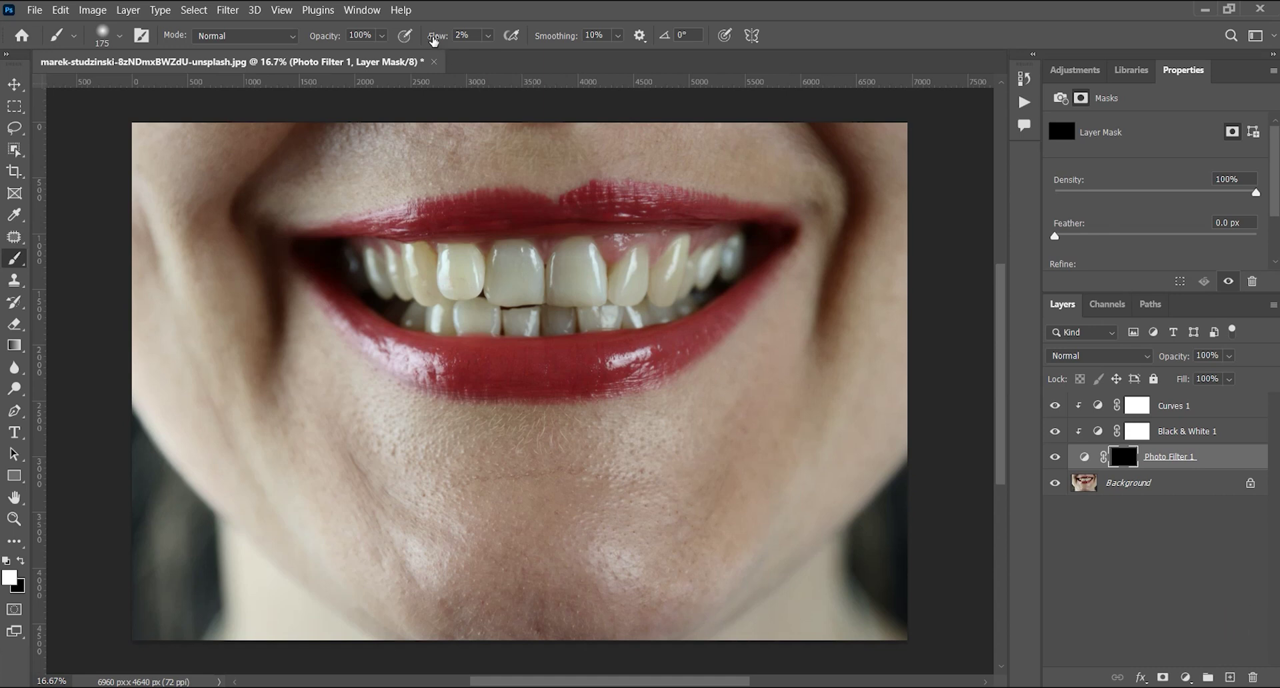
# - Paint white on the Photo Filter 1 mask over the upper and lower teeth at 100% flow, brush size 250
pyautogui.moveTo(434, 41); pyautogui.dragTo(566, 46)
pyautogui.moveTo(523, 270)
pyautogui.mouseDown()
pyautogui.moveTo(516, 289)
pyautogui.moveTo(519, 263)
pyautogui.moveTo(488, 292)
pyautogui.moveTo(530, 297)
pyautogui.moveTo(533, 265)
pyautogui.moveTo(511, 249)
pyautogui.moveTo(490, 267)
pyautogui.moveTo(505, 291)
pyautogui.moveTo(526, 293)
pyautogui.moveTo(556, 291)
pyautogui.moveTo(558, 266)
pyautogui.moveTo(590, 290)
pyautogui.moveTo(569, 266)
pyautogui.moveTo(587, 248)
pyautogui.moveTo(594, 283)
pyautogui.moveTo(572, 276)
pyautogui.moveTo(558, 294)
pyautogui.moveTo(599, 294)
pyautogui.moveTo(630, 265)
pyautogui.moveTo(637, 275)
pyautogui.moveTo(617, 290)
pyautogui.moveTo(634, 270)
pyautogui.moveTo(660, 288)
pyautogui.moveTo(673, 260)
pyautogui.moveTo(659, 287)
pyautogui.moveTo(676, 267)
pyautogui.moveTo(687, 276)
pyautogui.moveTo(728, 259)
pyautogui.mouseUp()
pyautogui.press(']')
pyautogui.press(']')
pyautogui.moveTo(470, 277)
pyautogui.mouseDown()
pyautogui.moveTo(417, 254)
pyautogui.moveTo(426, 297)
pyautogui.moveTo(413, 250)
pyautogui.moveTo(390, 268)
pyautogui.moveTo(401, 286)
pyautogui.moveTo(377, 286)
pyautogui.moveTo(404, 286)
pyautogui.moveTo(425, 257)
pyautogui.moveTo(429, 276)
pyautogui.moveTo(490, 316)
pyautogui.moveTo(457, 316)
pyautogui.mouseUp()
pyautogui.moveTo(416, 310)
pyautogui.mouseDown()
pyautogui.moveTo(626, 317)
pyautogui.moveTo(682, 304)
pyautogui.moveTo(729, 250)
pyautogui.moveTo(676, 249)
pyautogui.moveTo(642, 276)
pyautogui.moveTo(388, 271)
pyautogui.mouseUp()
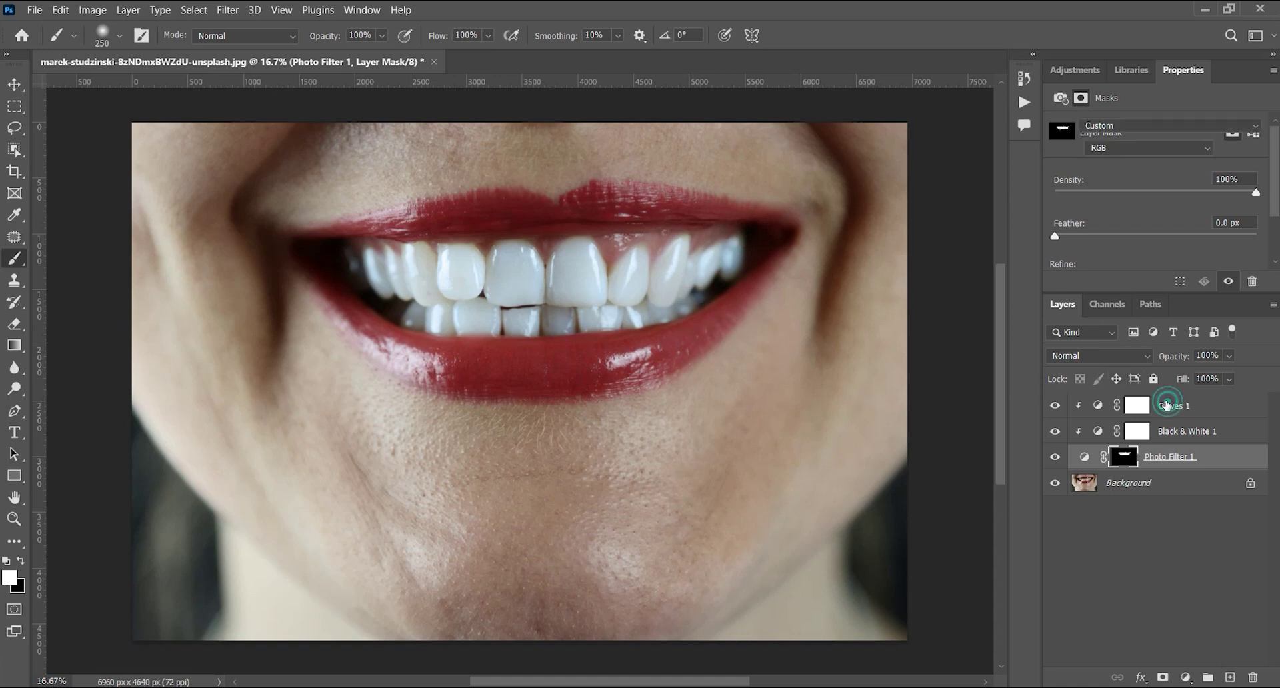
# - Group Curves 1, Black & White 1 and Photo Filter 1 into Group 1, then hide the group
pyautogui.click(1165, 404)
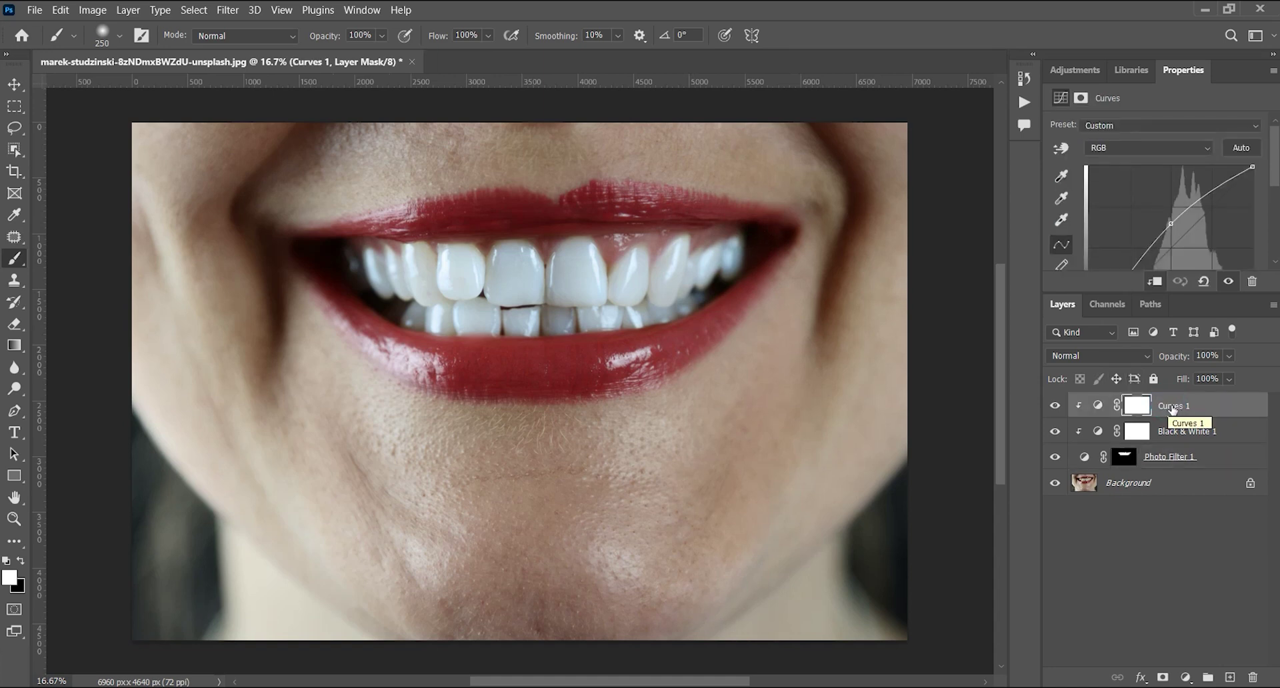
pyautogui.keyDown('shift'); pyautogui.click(1179, 457); pyautogui.keyUp('shift')
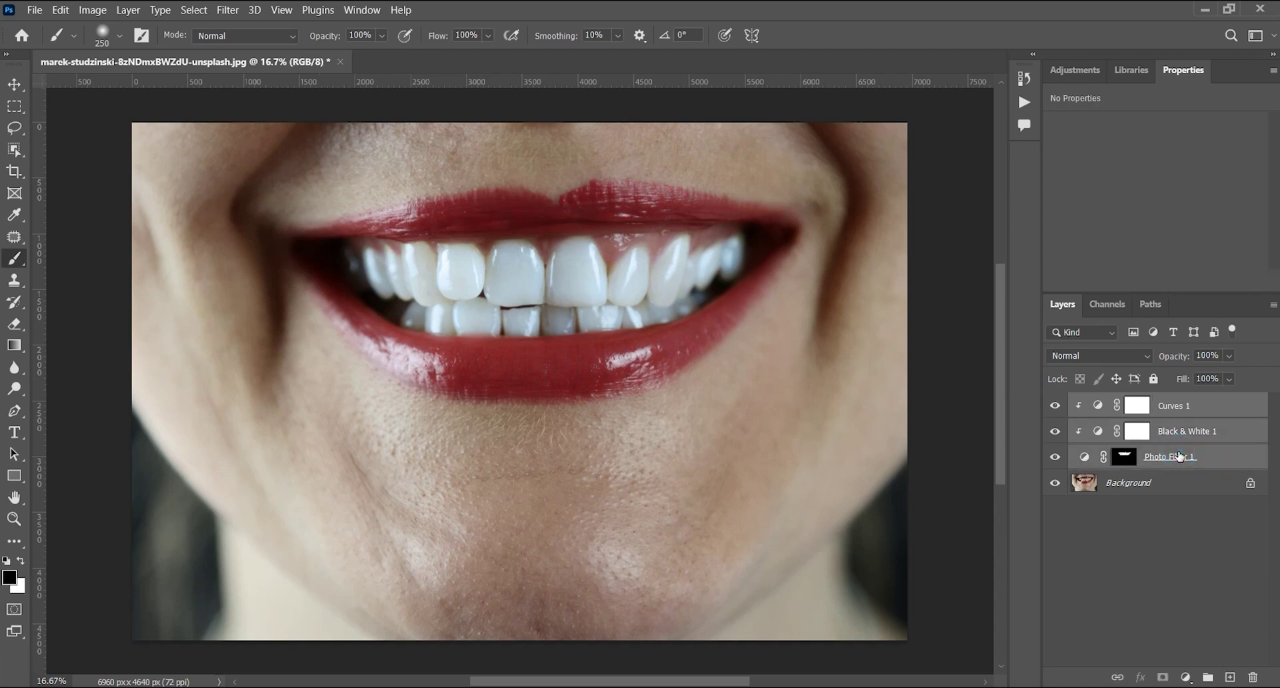
pyautogui.hotkey('ctrl', 'g')
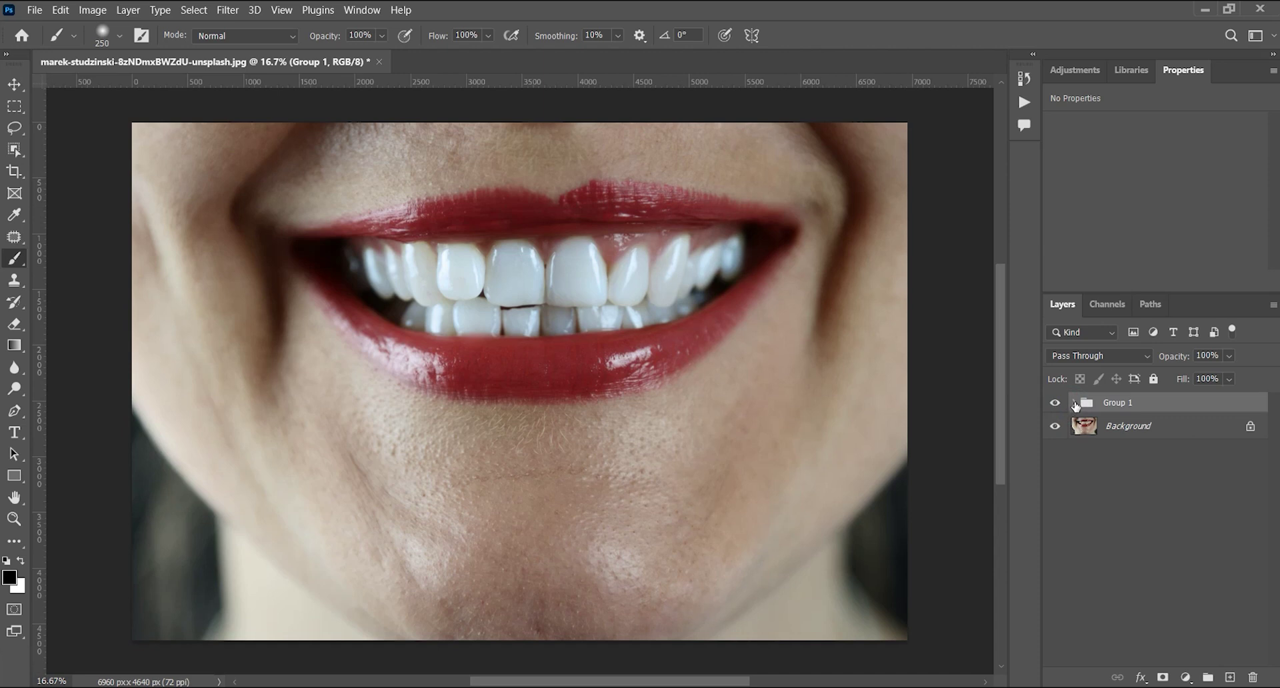
pyautogui.click(1073, 403)
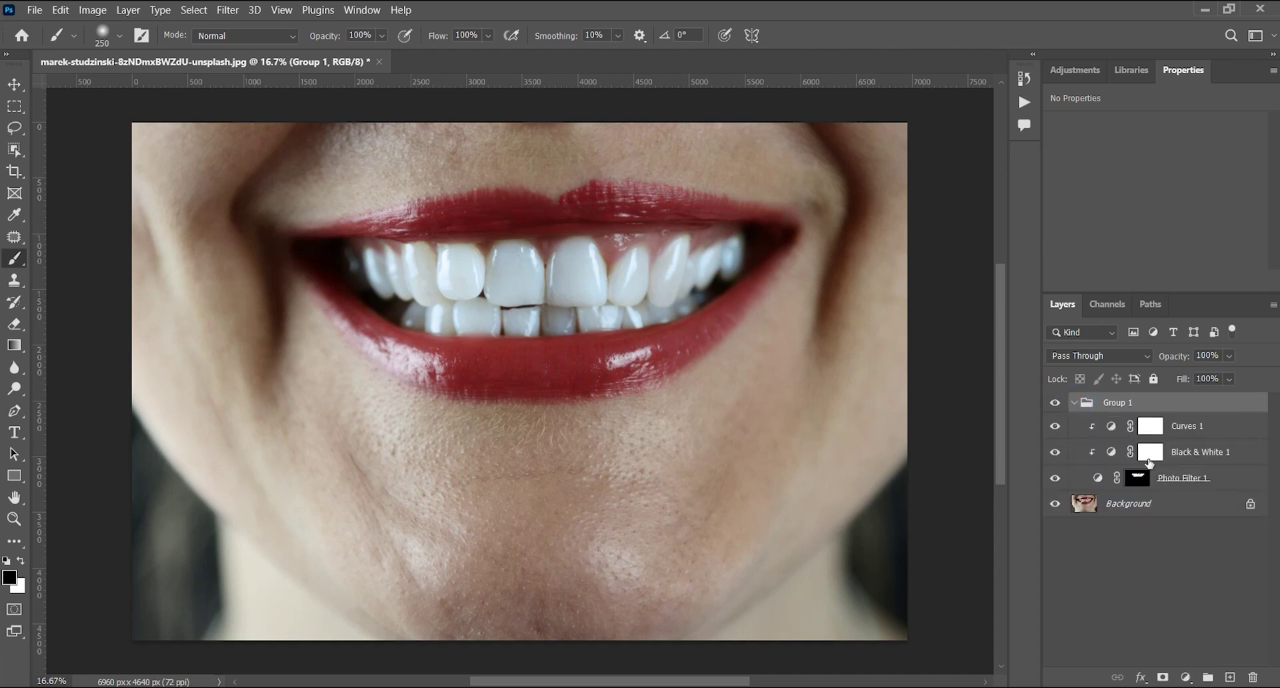
pyautogui.click(1054, 403)
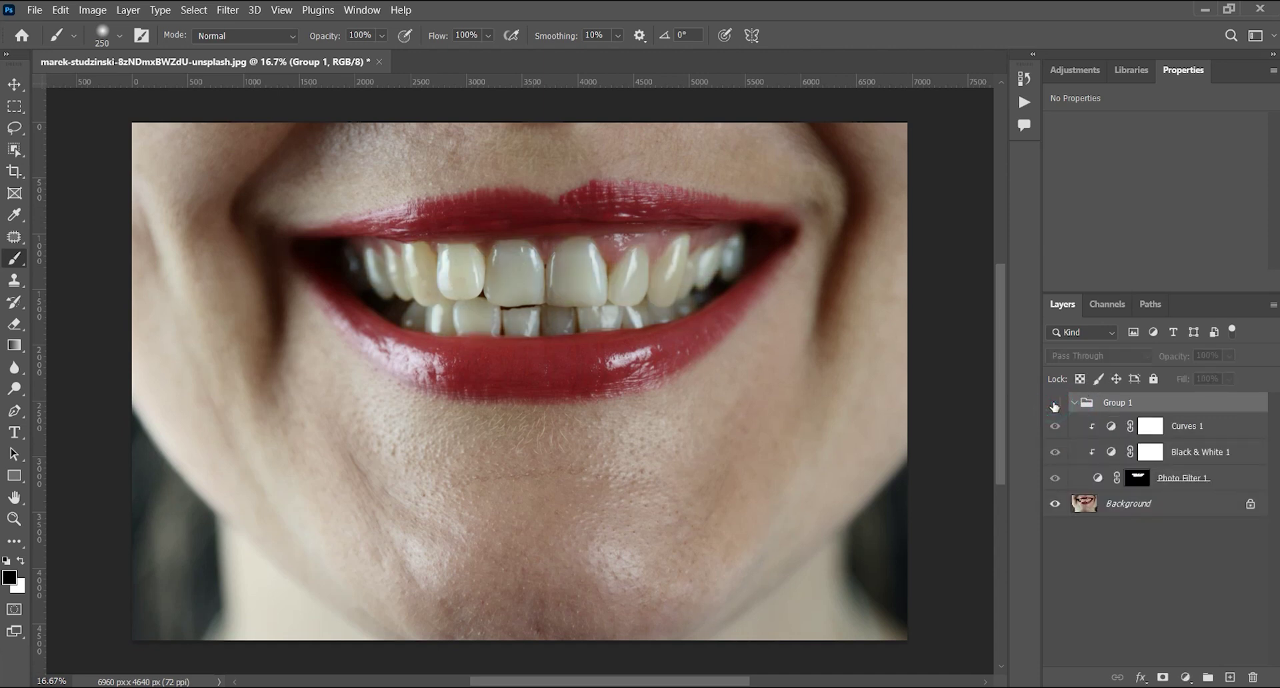
# - Lower Group 1 to 87% opacity, then hide and reshow it to compare the whitened teeth
pyautogui.click(1054, 404)
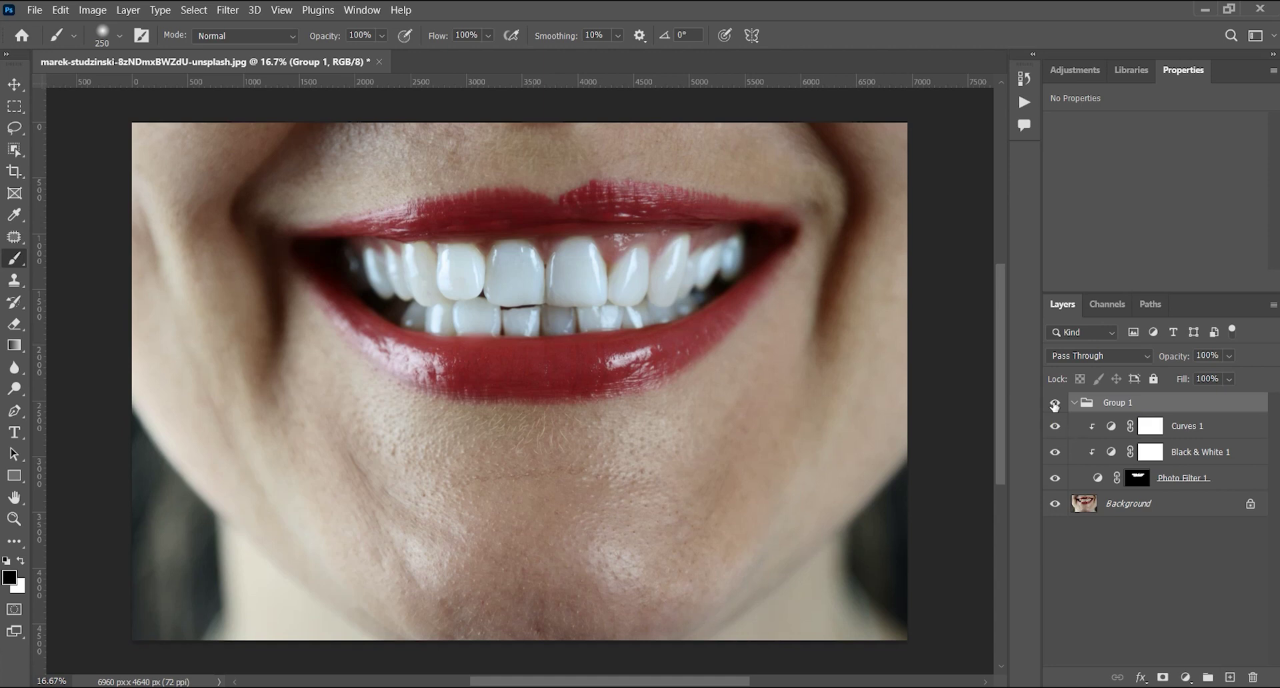
pyautogui.moveTo(1182, 356)
pyautogui.mouseDown()
pyautogui.moveTo(1156, 357)
pyautogui.moveTo(1183, 357)
pyautogui.mouseUp()
pyautogui.click(1055, 403)
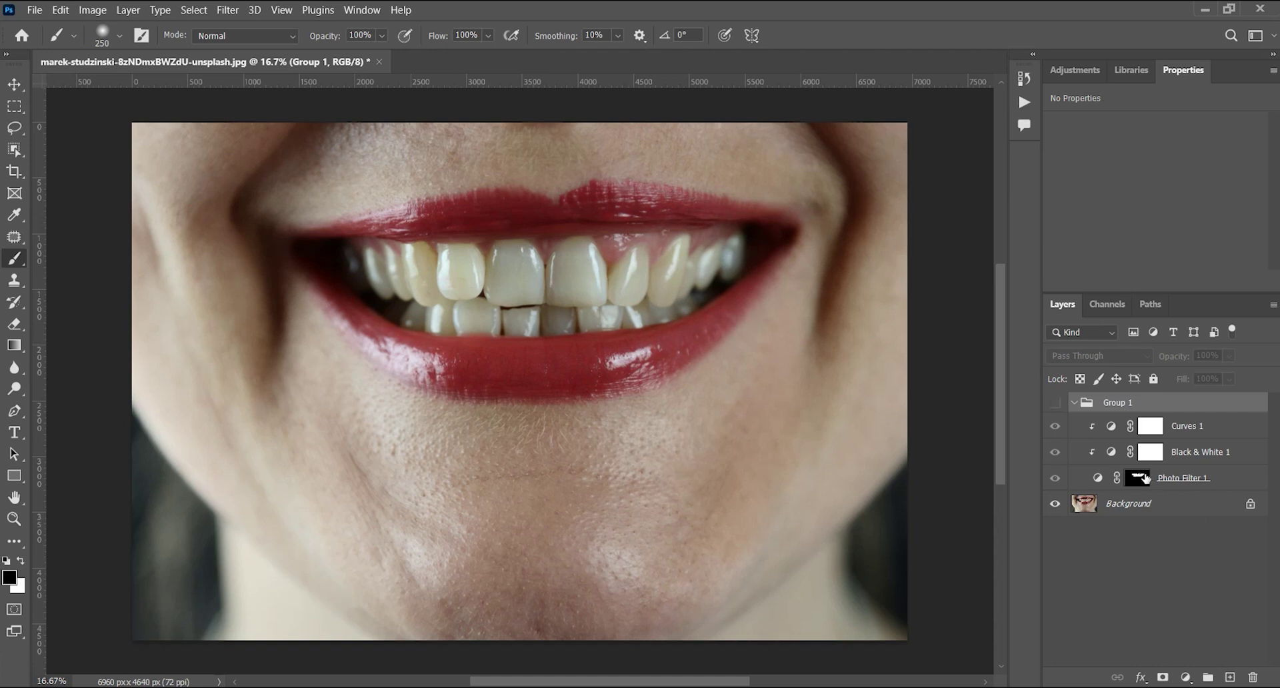
pyautogui.click(1054, 403)
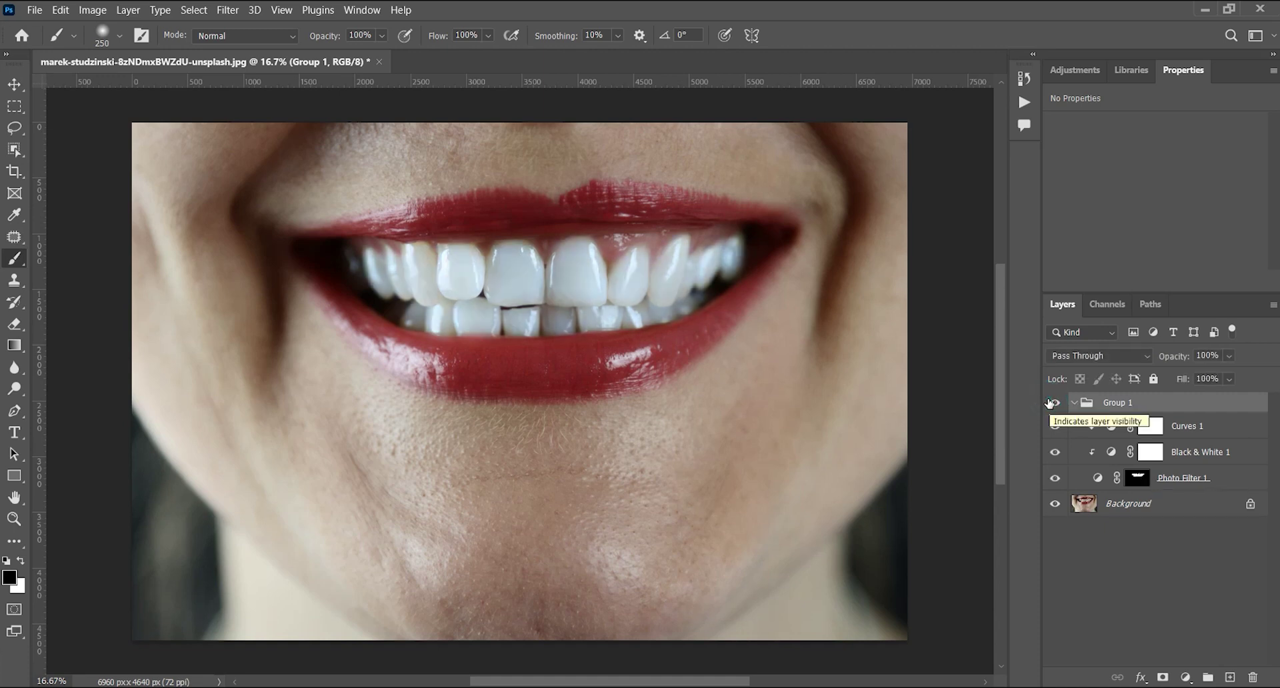